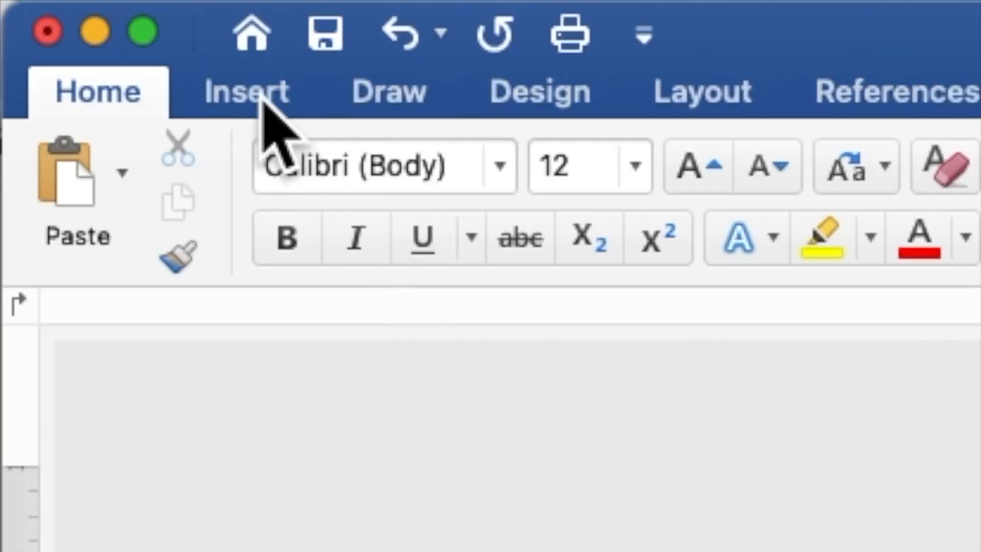
Step: Insert the picture PURPLE BLUE BACKGROUND.jpg from file onto the blank page
click(264, 100)
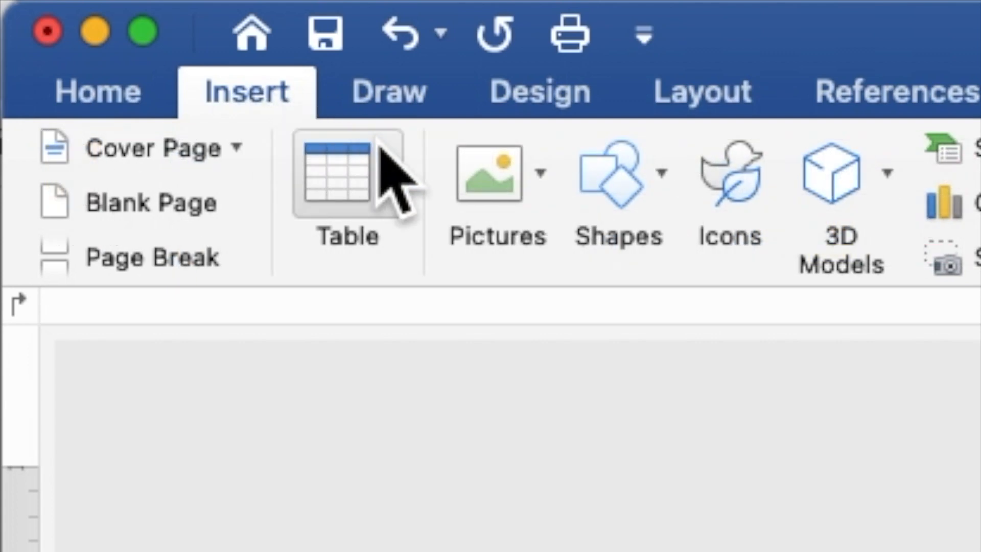
click(536, 205)
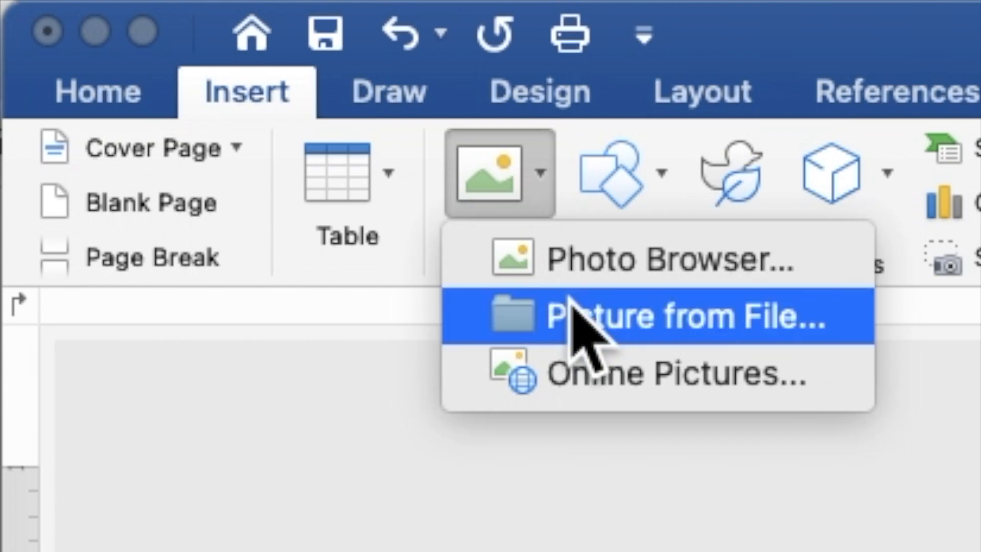
click(569, 298)
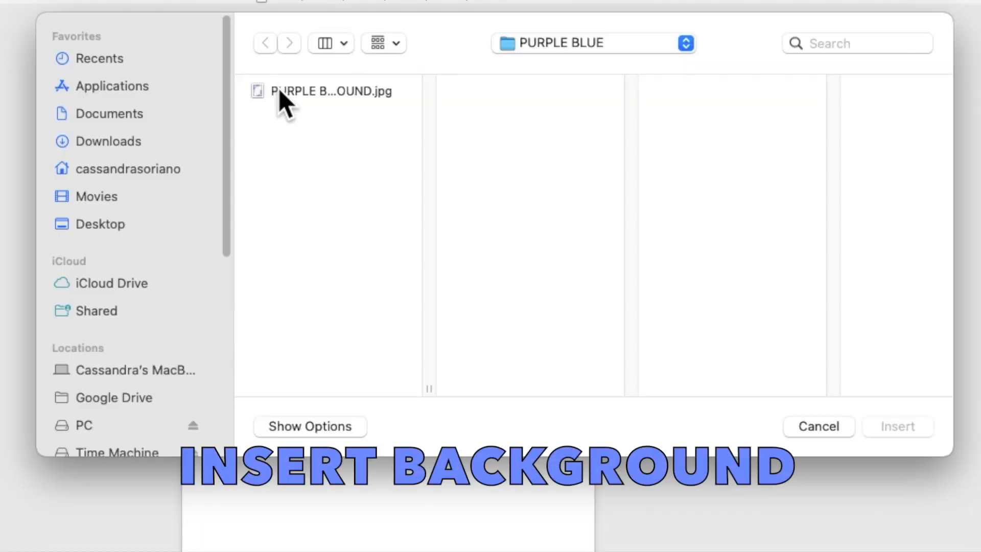
click(418, 133)
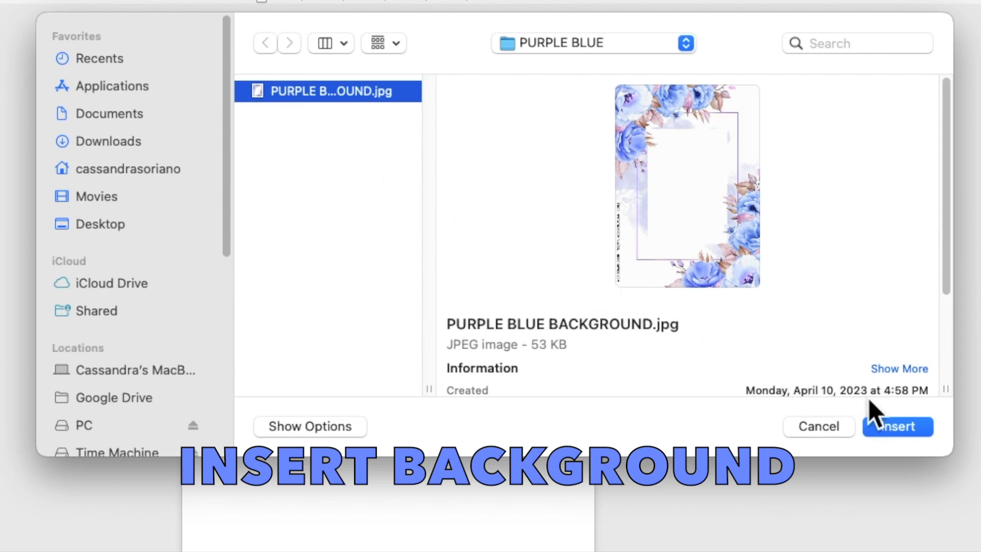
click(896, 426)
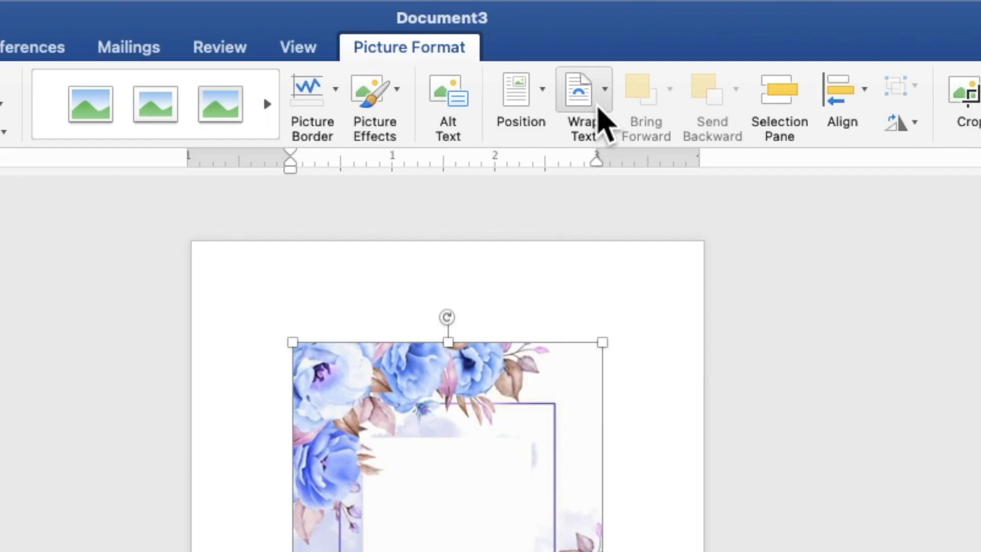
Step: Set the floral picture to Behind Text, then move and enlarge it to about 7.24" × 5.18" to fill the page
click(597, 102)
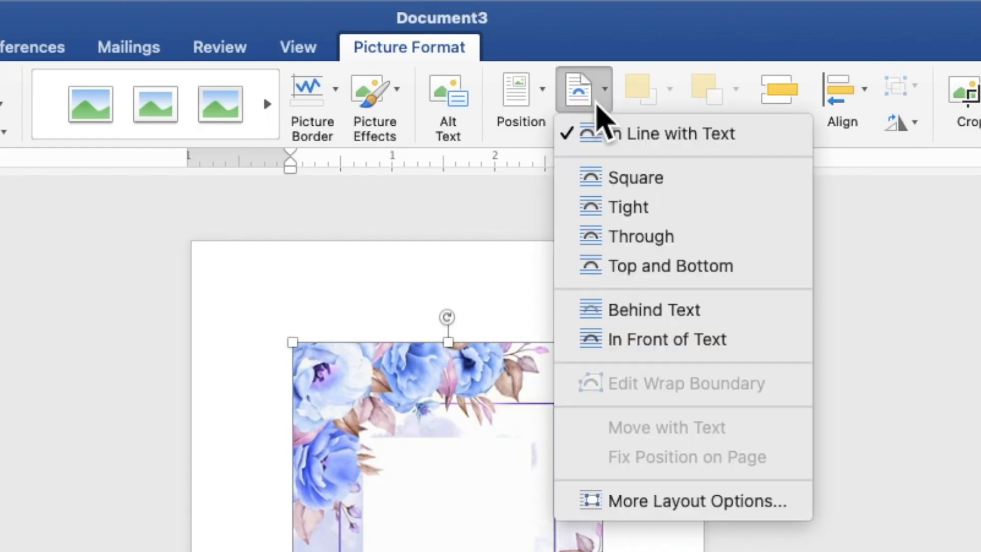
click(642, 313)
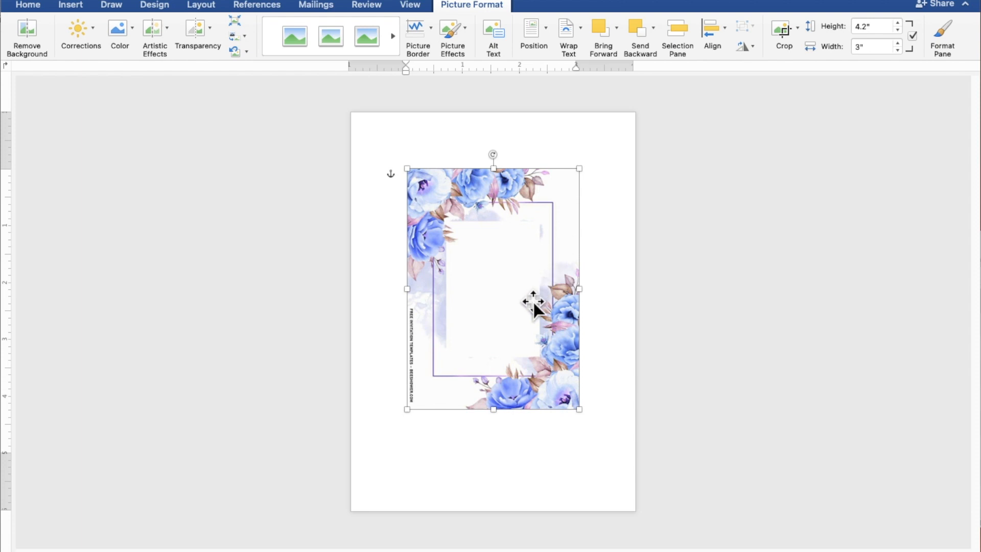
drag(533, 302, 471, 244)
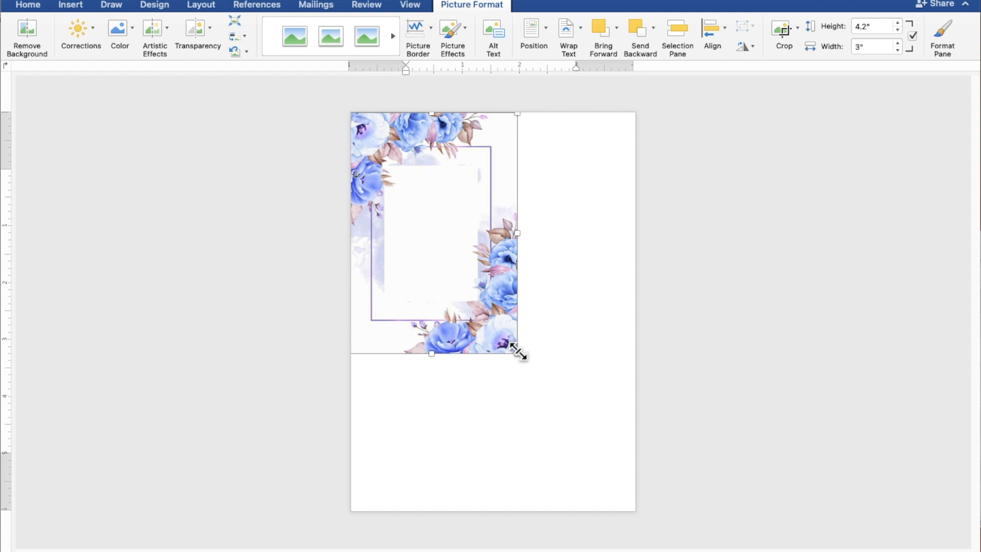
drag(518, 351, 641, 480)
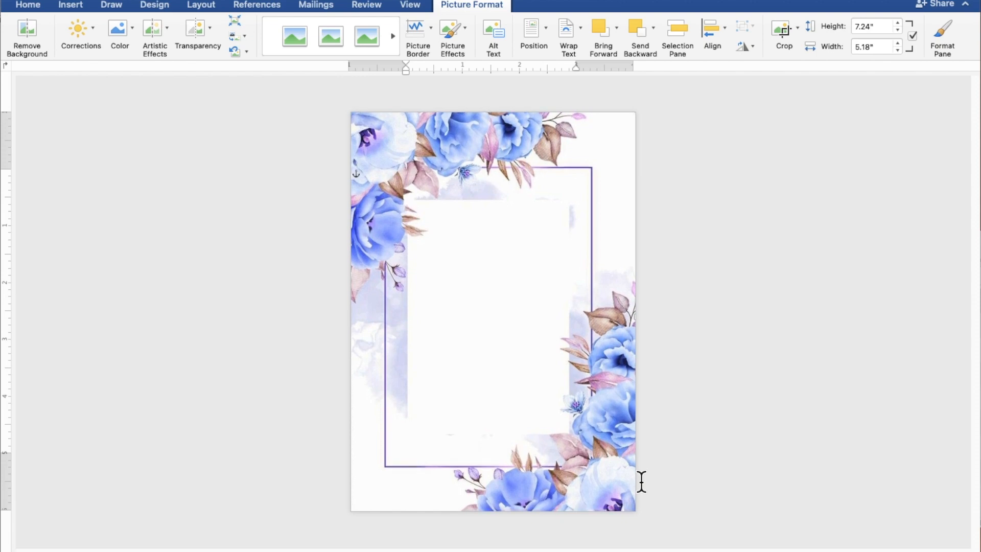
Step: Draw a rectangle of about 4.76" × 3.43" inside the purple frame of the background
click(807, 438)
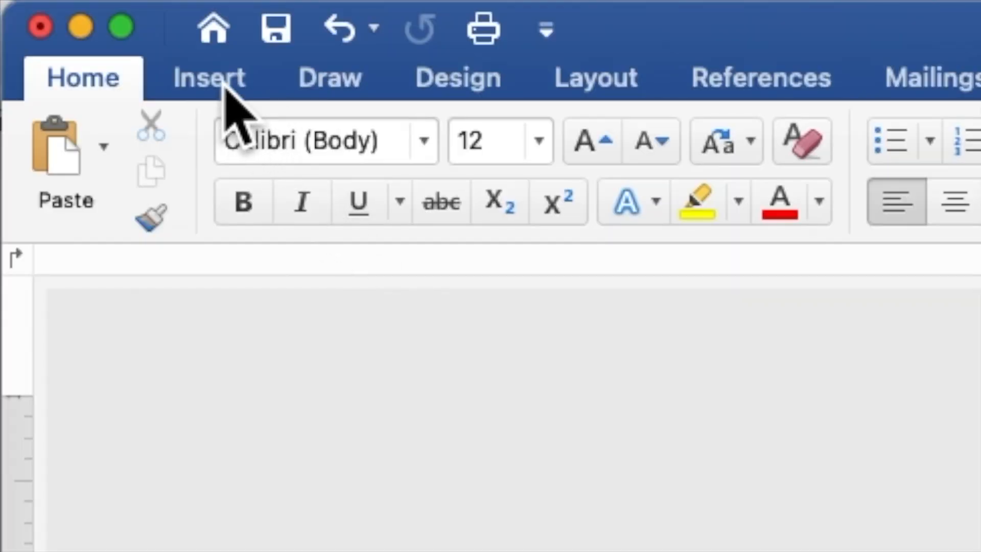
click(224, 87)
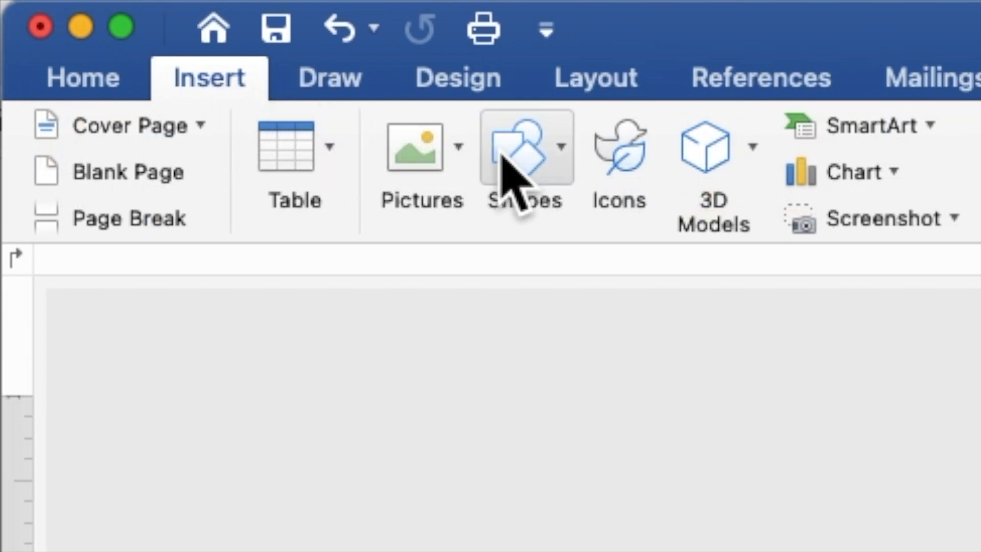
click(524, 153)
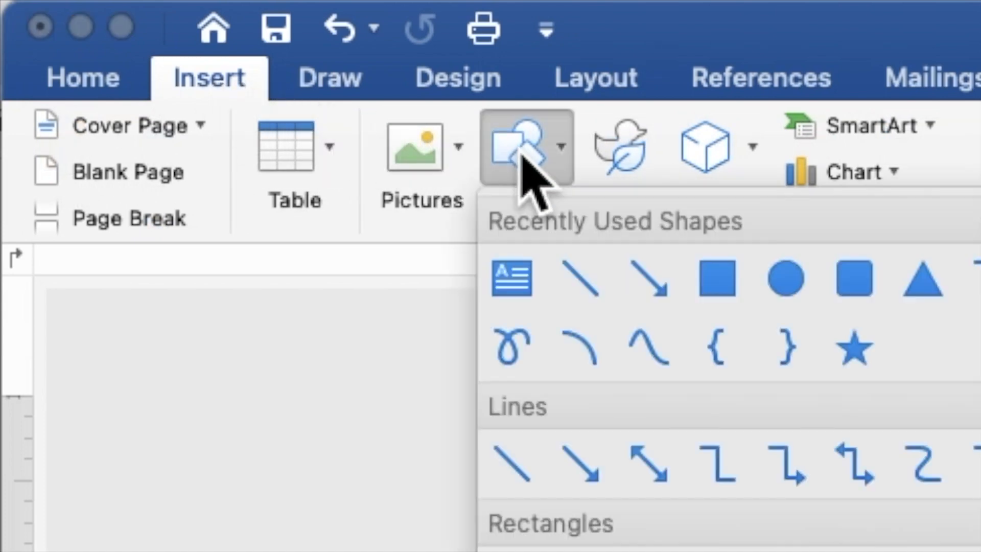
click(729, 284)
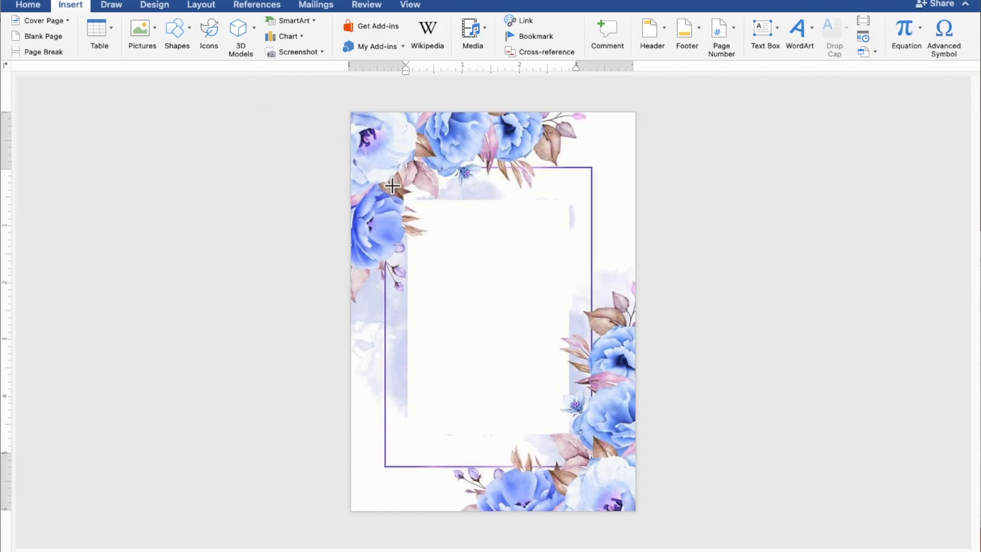
mouse_move(392, 186)
mouse_down()
mouse_move(537, 349)
mouse_move(587, 421)
mouse_move(596, 450)
mouse_move(588, 457)
mouse_up()
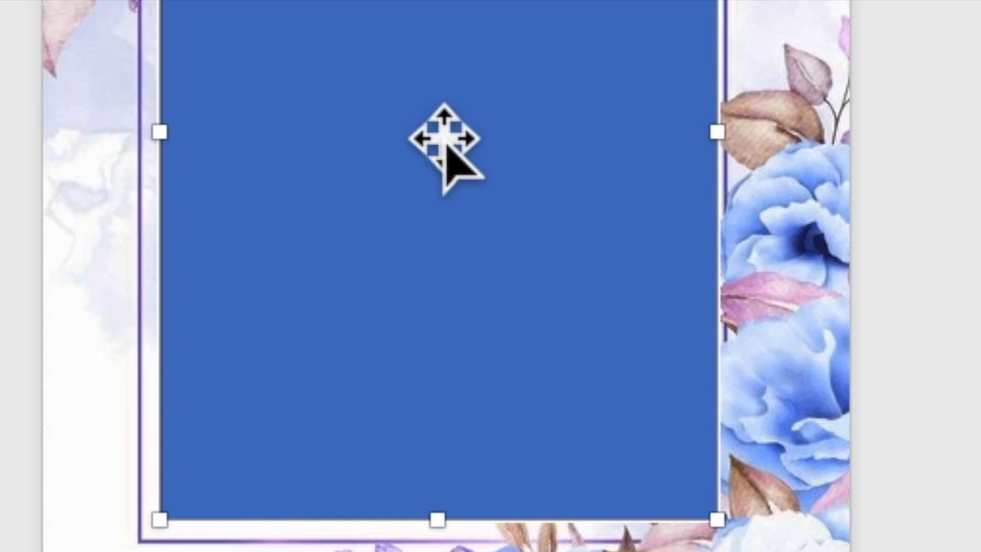
Step: Add text to the rectangle: 'TOGETHER WITH THEIR FAMILY', followed by a new line
right_click(444, 134)
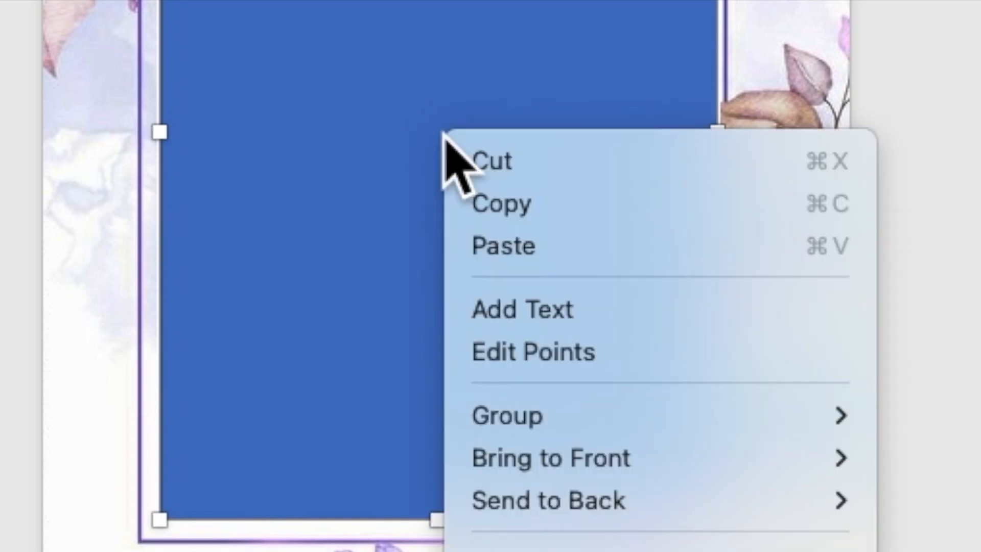
click(489, 314)
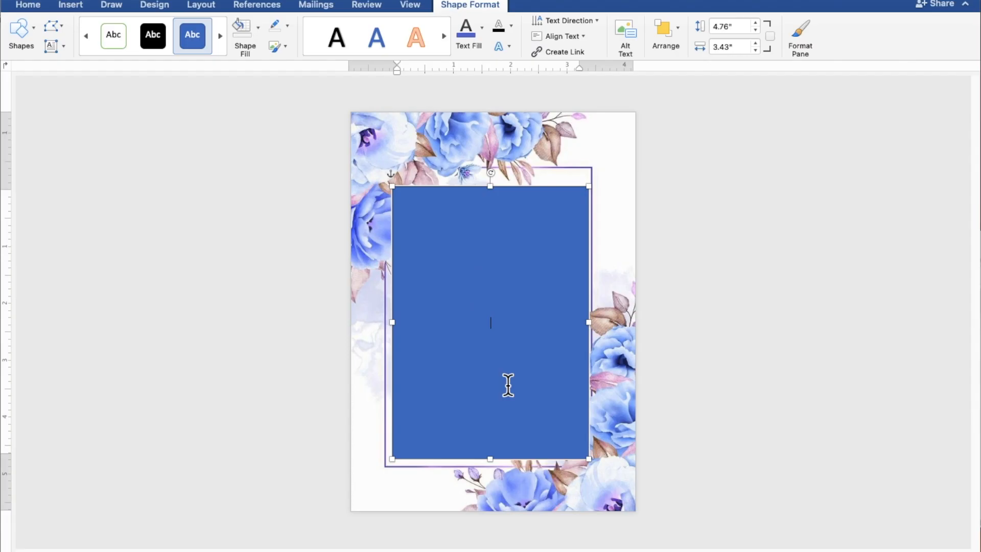
scroll(508, 385, up, 5)
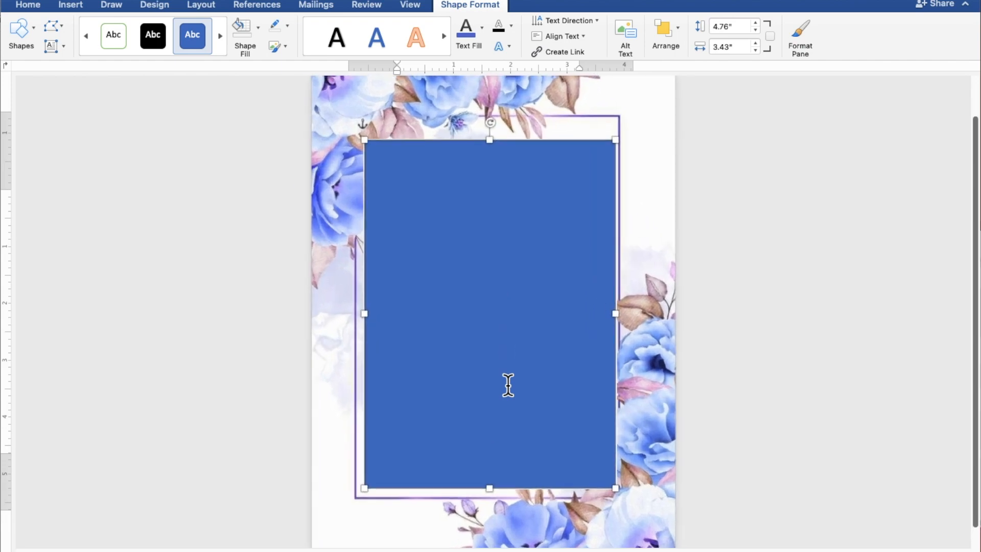
scroll(508, 384, up, 3)
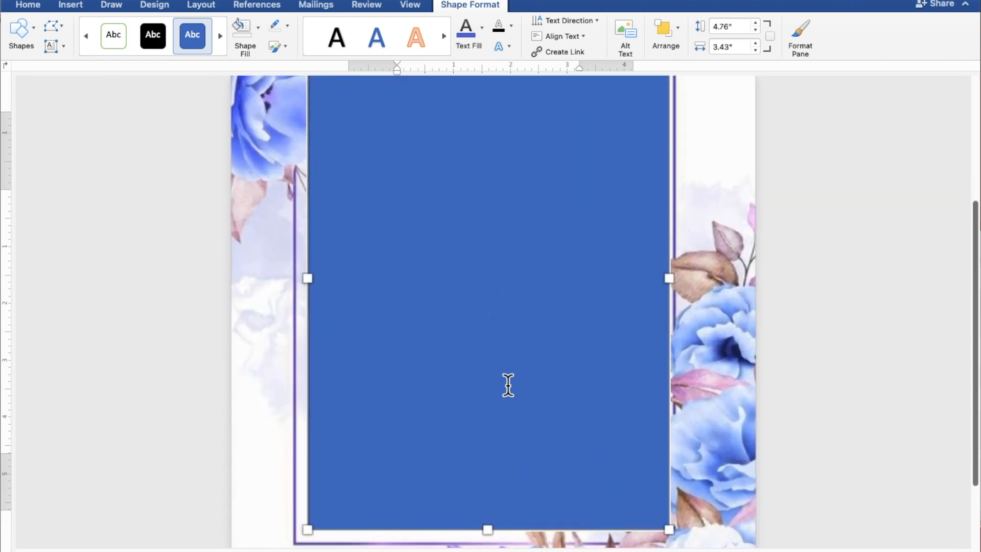
scroll(508, 385, up, 2)
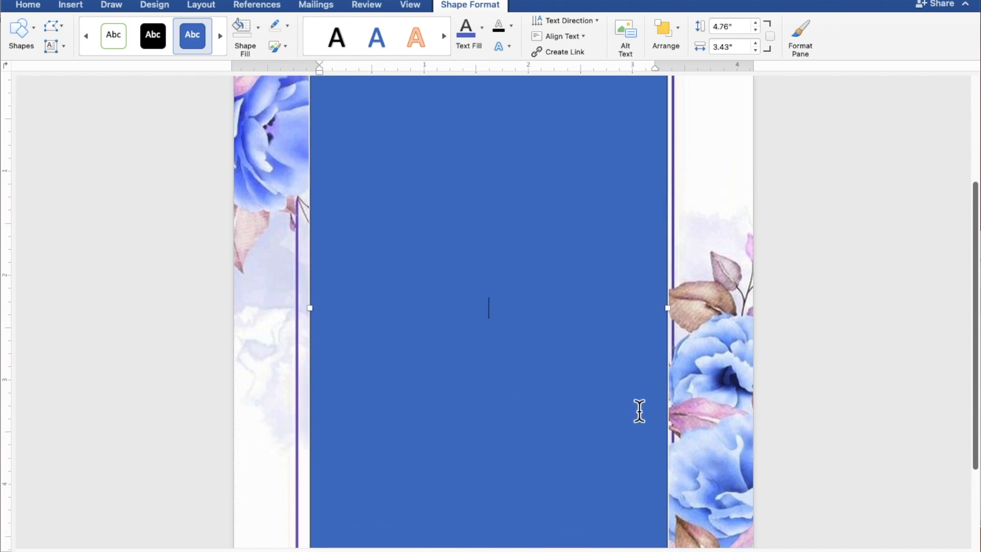
text(TOGE)
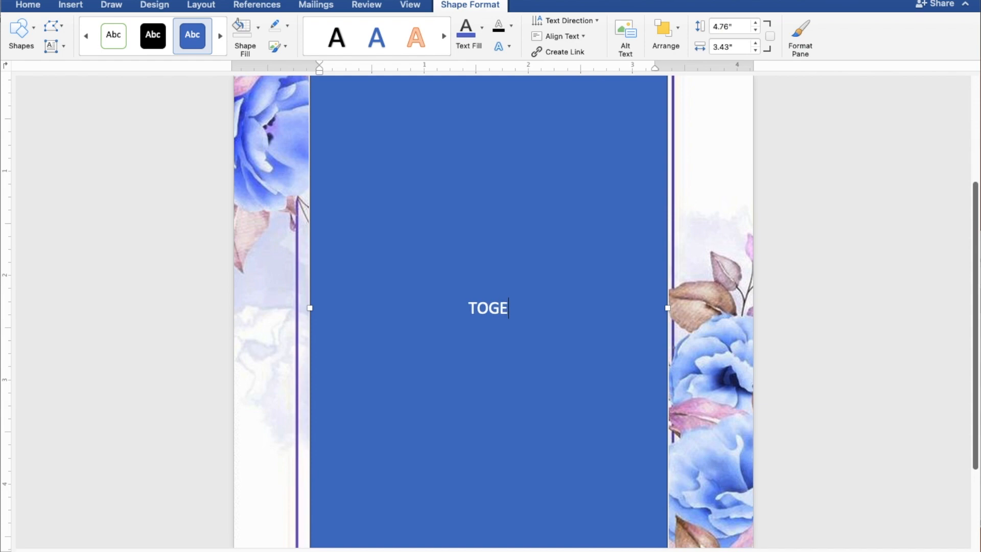
text(THER)
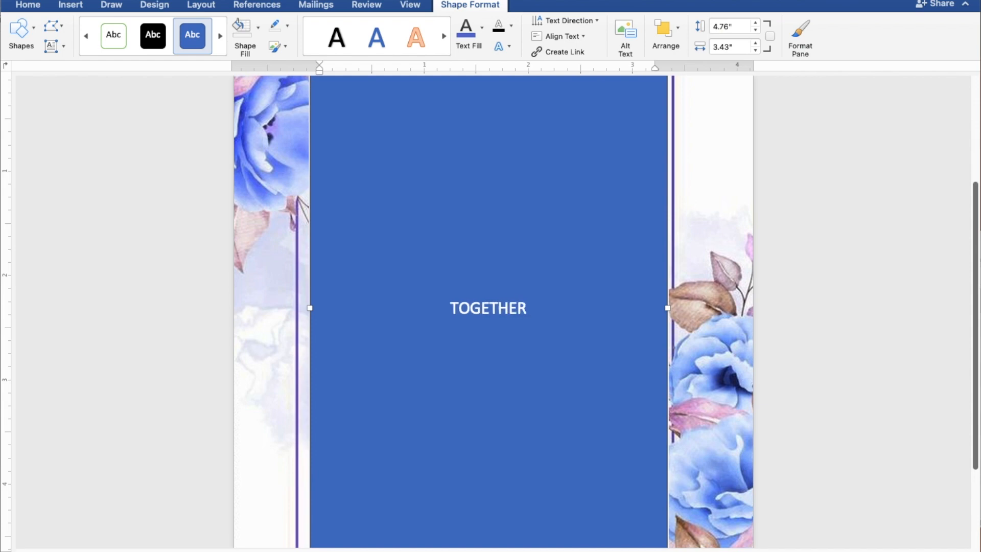
text( WITH THEIR FAMILY)
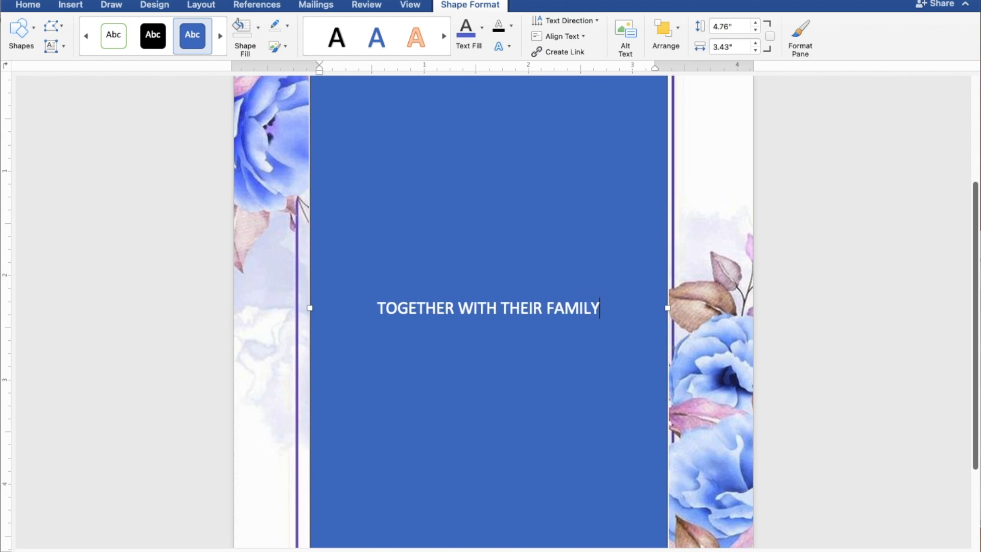
key(Return)
key(Return)
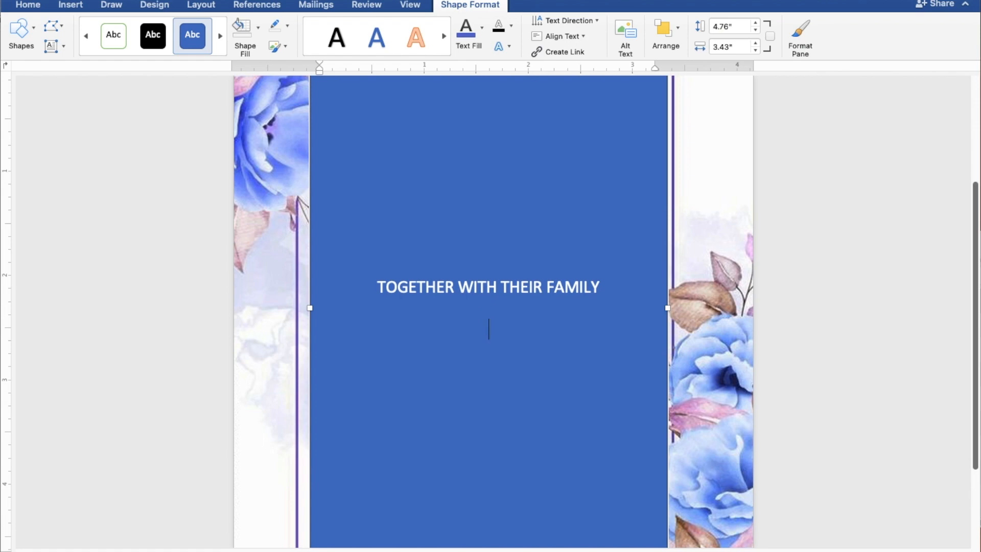
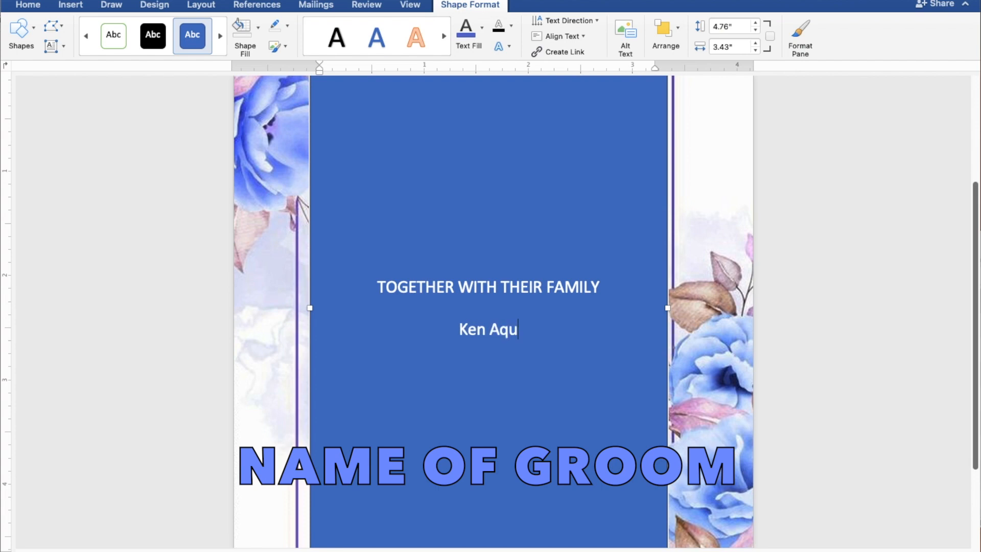
Step: Type the groom's name, 'AND' and the bride's name on separate lines
key(Return)
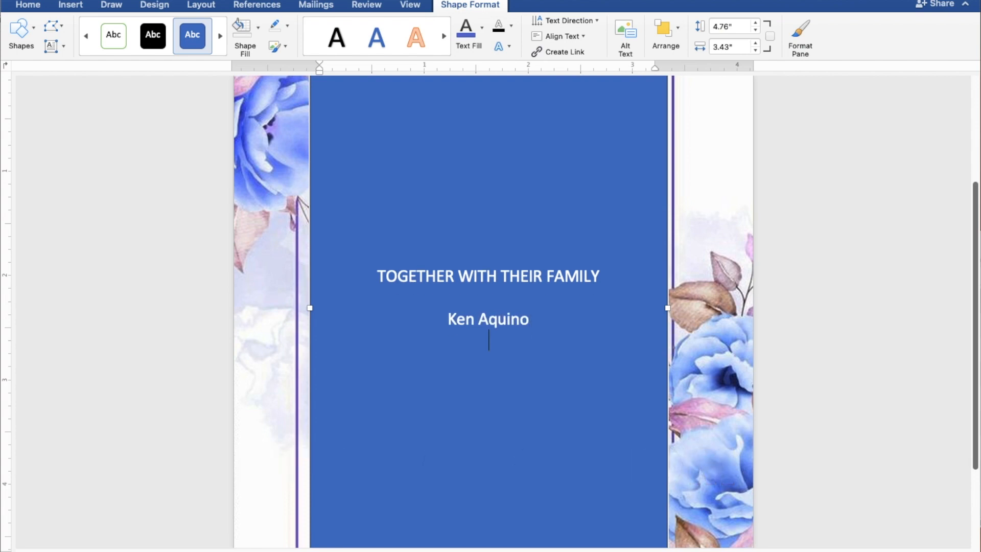
text(AND)
key(Return)
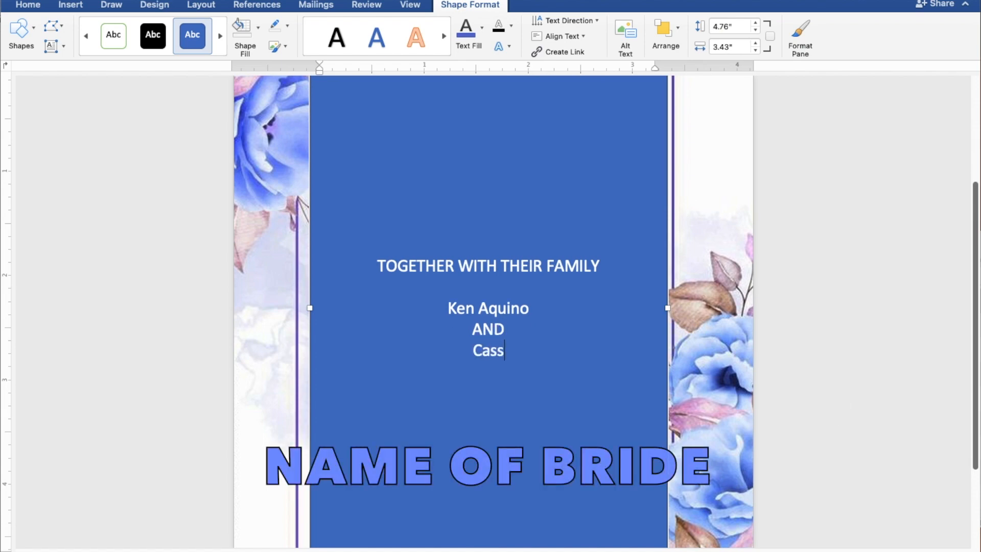
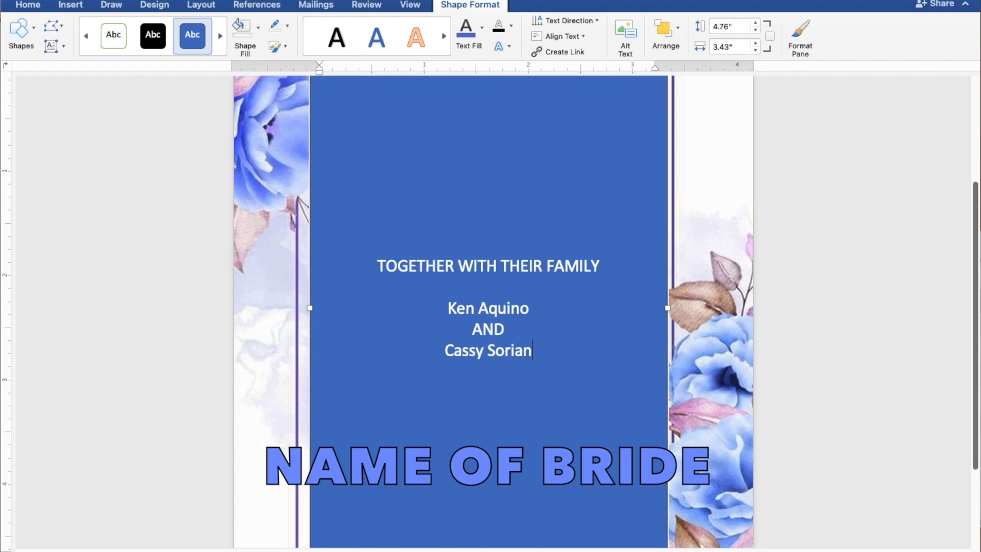
key(Return)
key(Return)
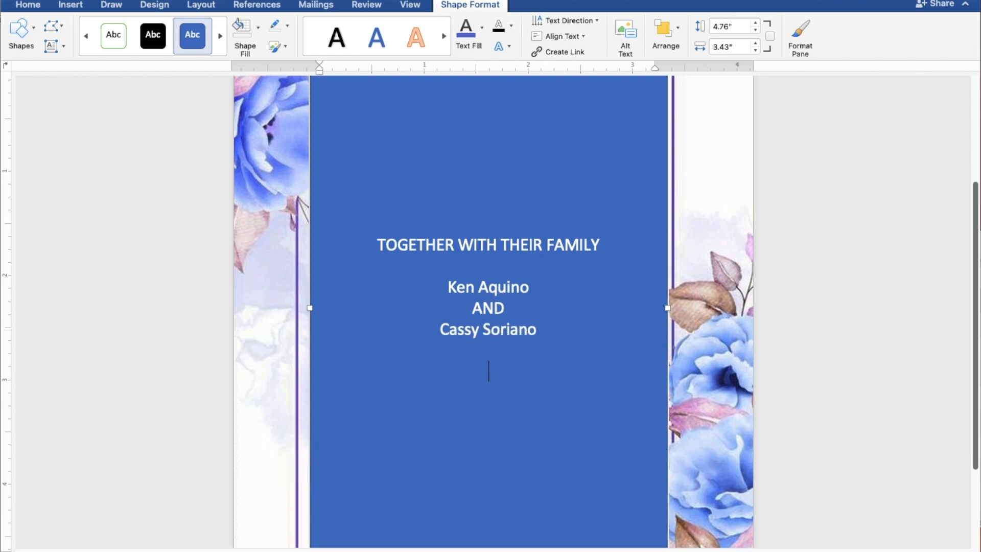
Step: Type 'REQUEST THE PLEASURE OF YOUR PRESENCE' and 'AS THEY JOYFULLY UNITE IN MARRIAGE' on two lines
text(REQUEST )
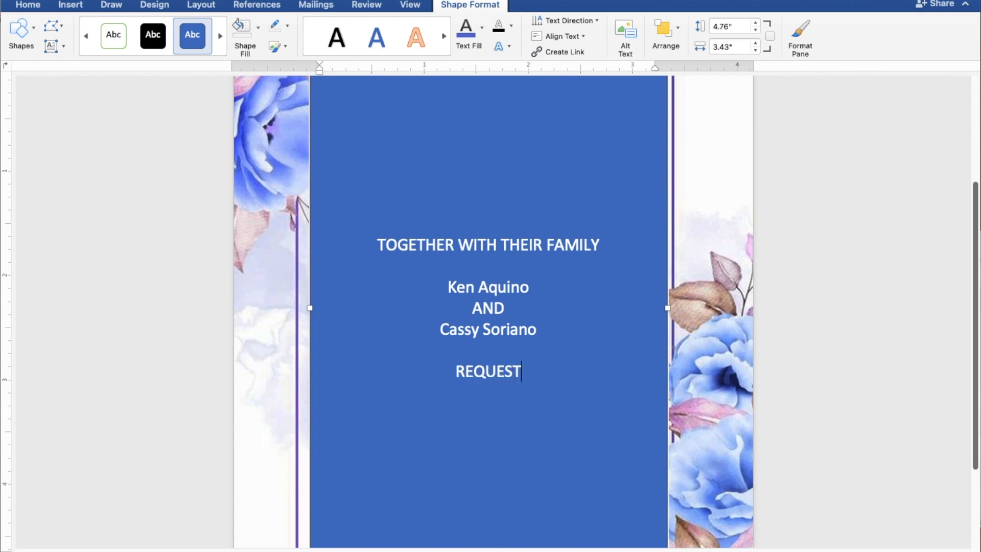
text(T)
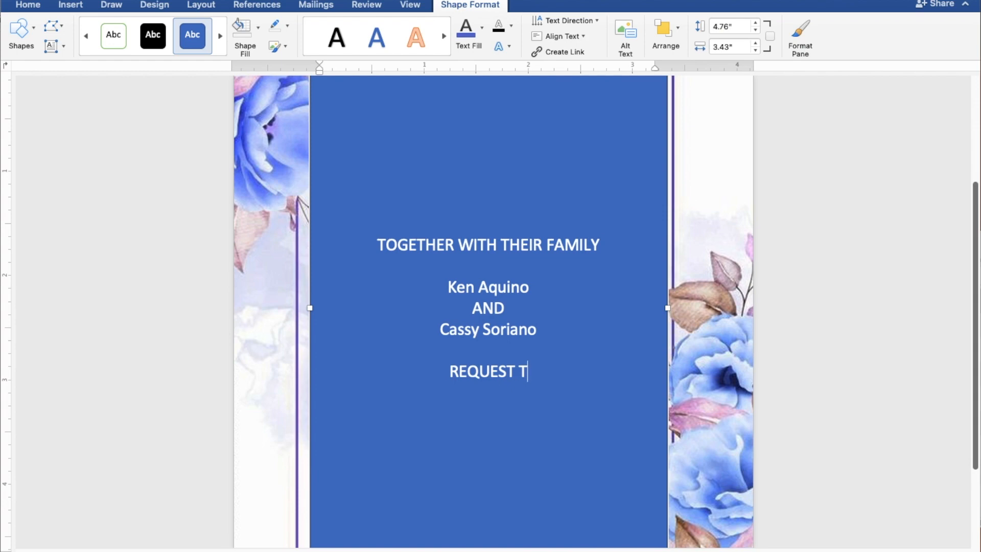
text(HE PLEASURE OF)
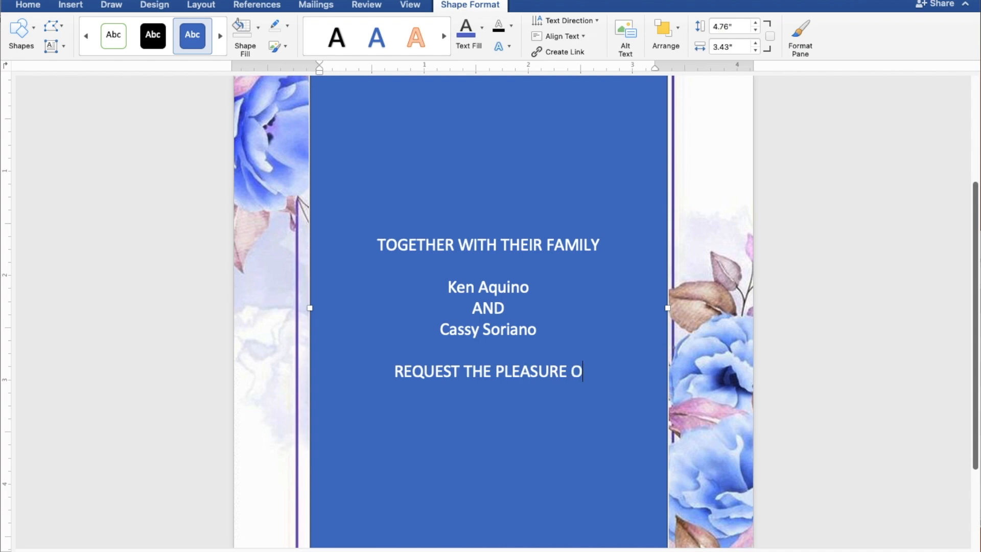
text(OU)
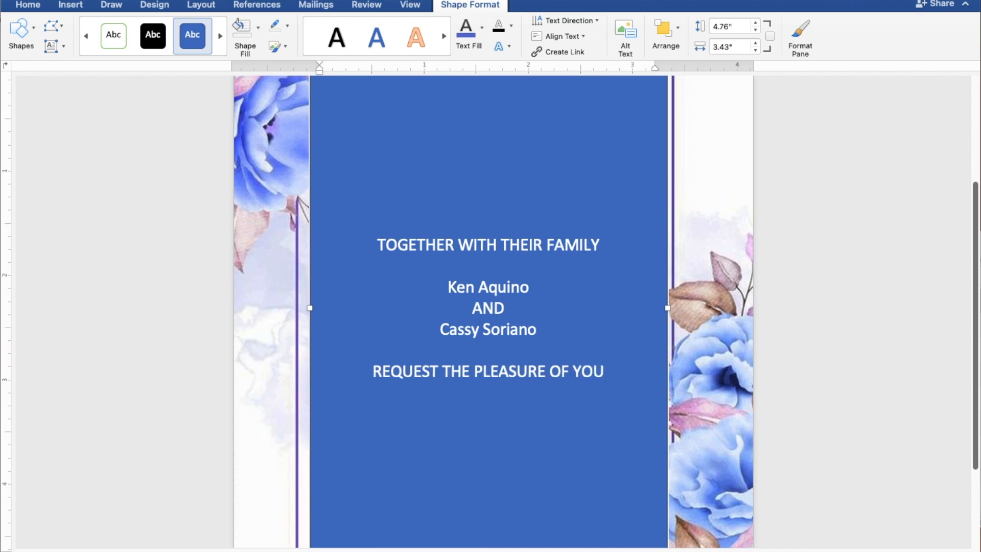
text(R PR)
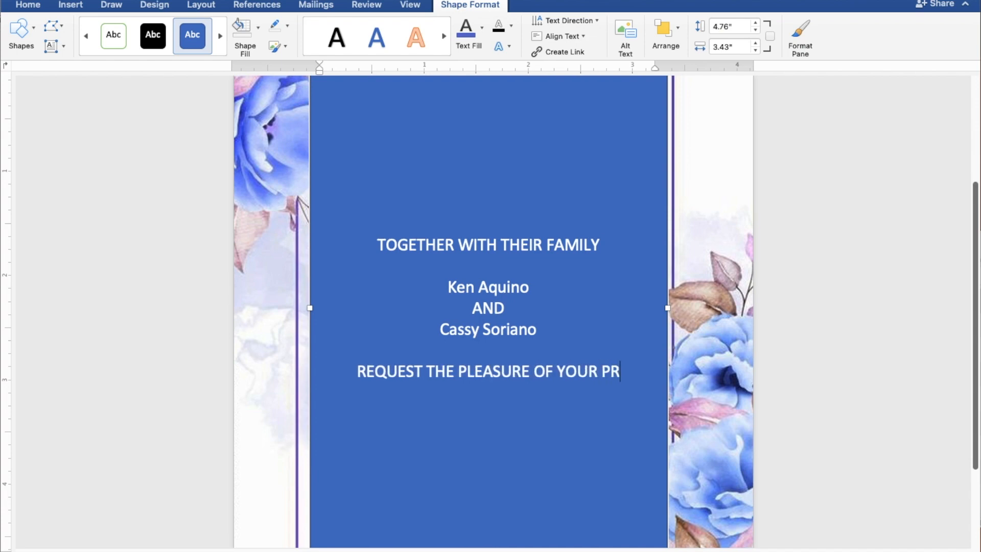
text(ESENCE)
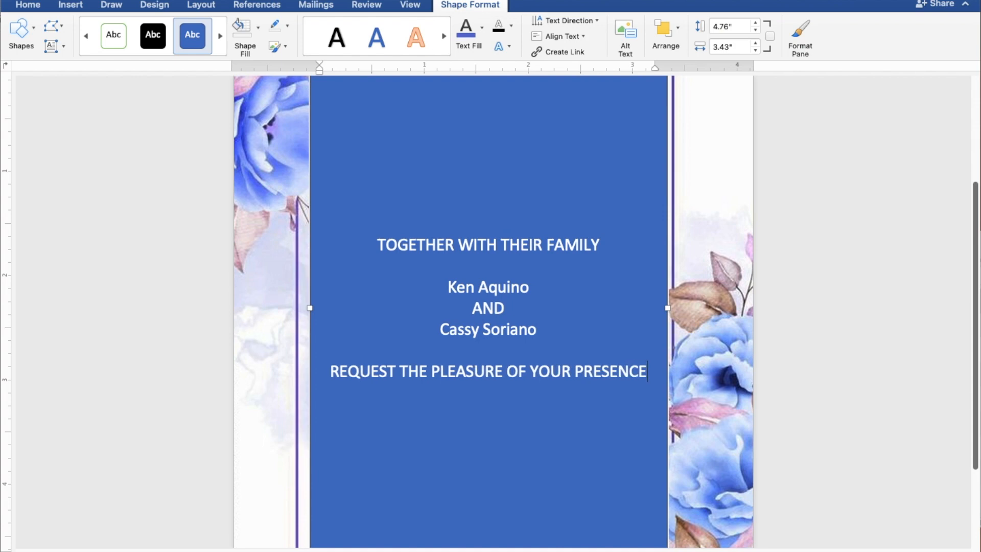
key(Return)
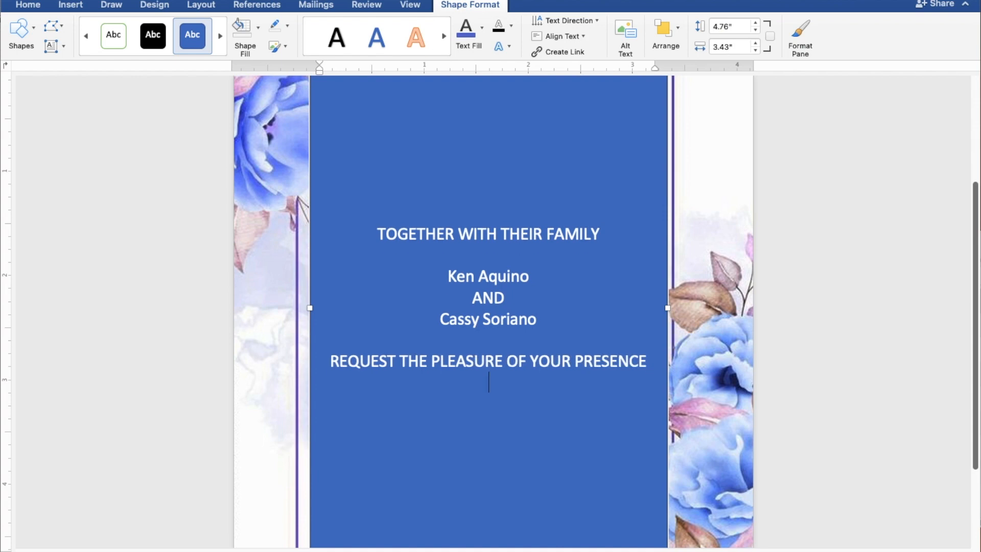
text(AS THEY JOYFULLY)
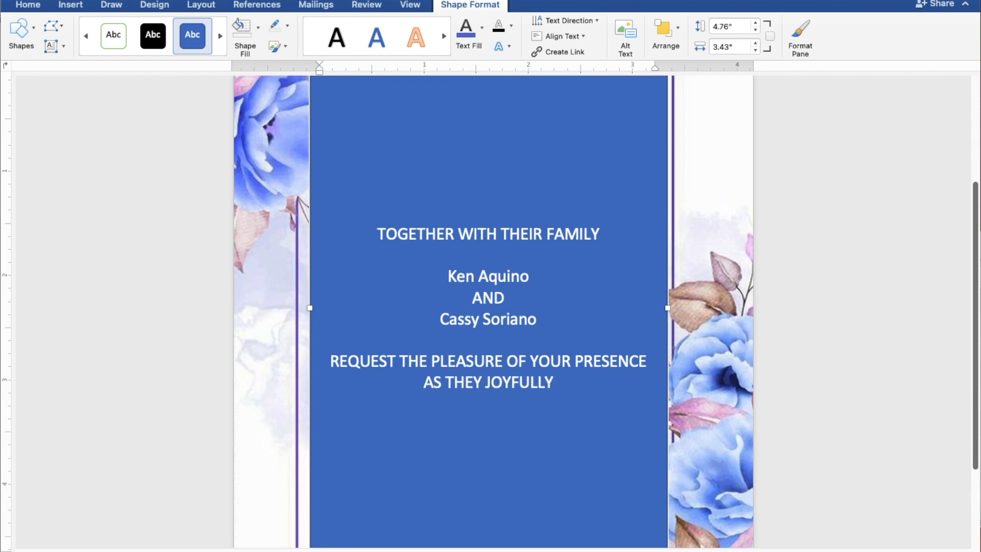
text( UNI)
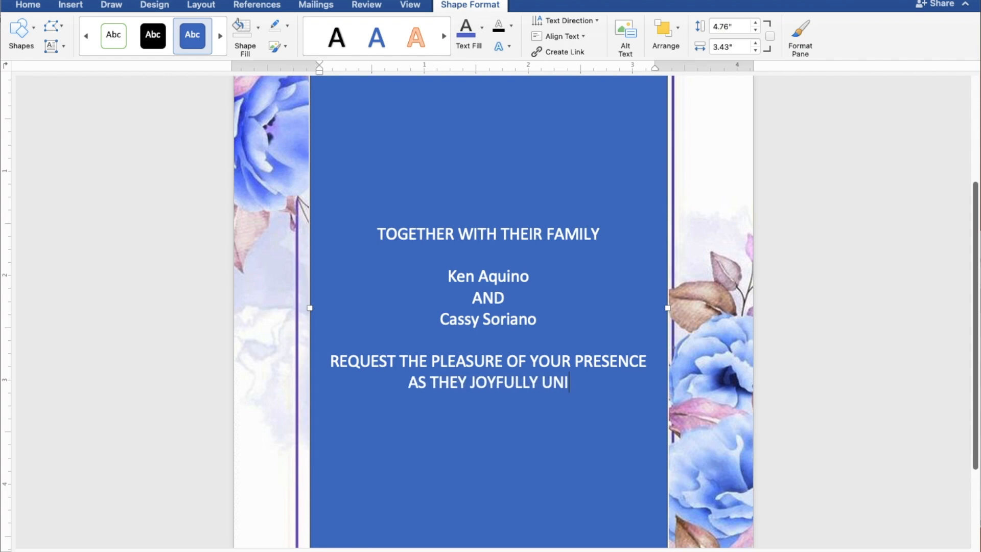
text(TE I)
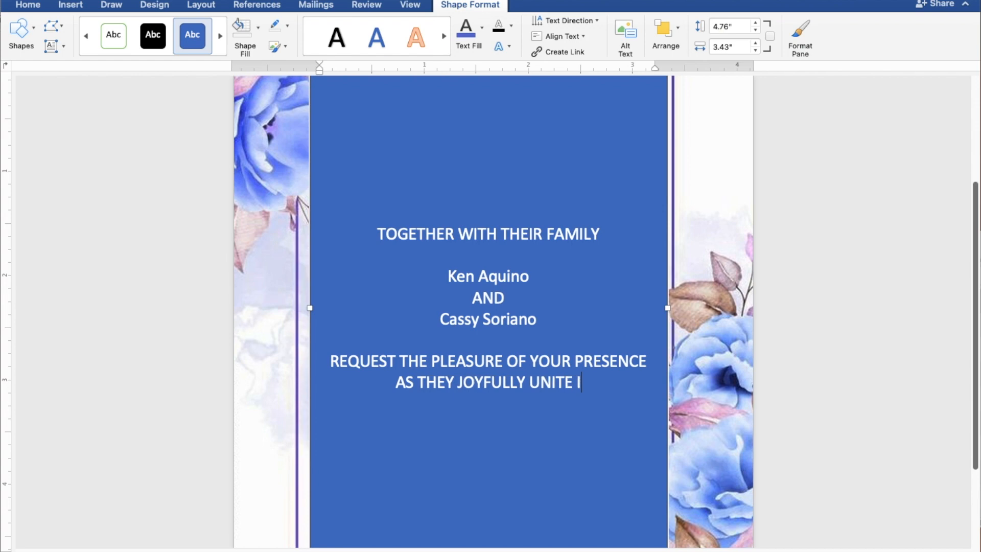
text(N MAR)
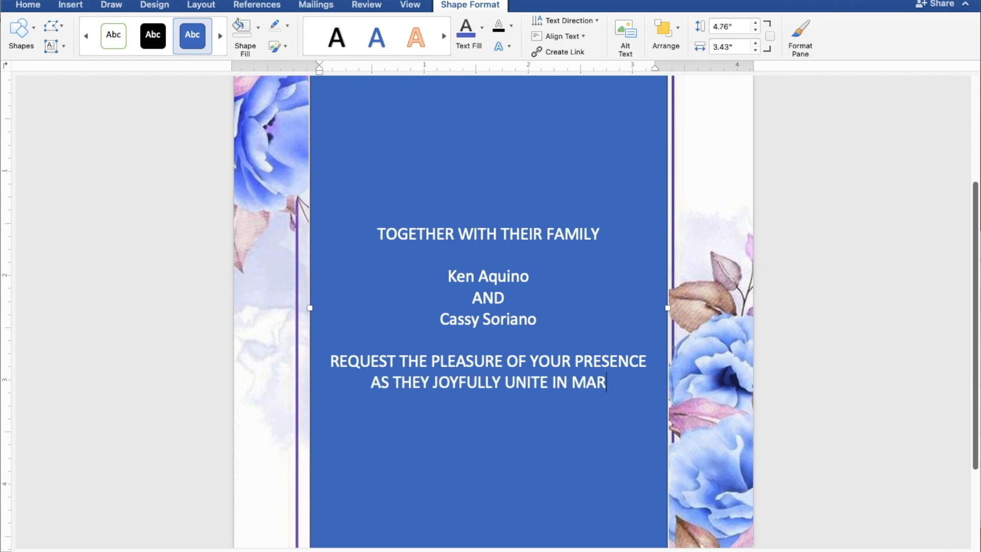
text(RIAGE)
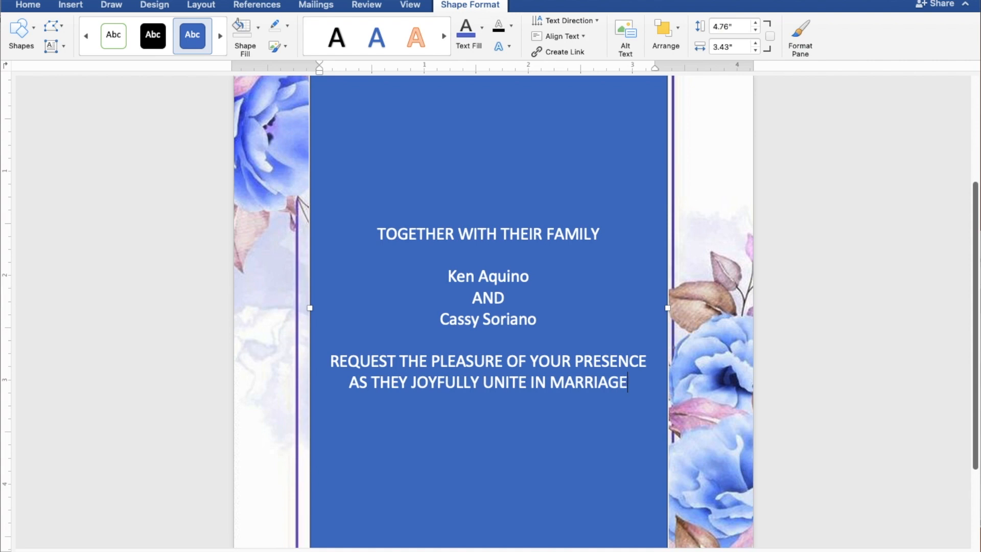
Step: Add 'SUNDAY', 'MAY 28, 2023' and '10:00 IN THE MORNING' on separate lines after a blank line
key(Return)
key(Return)
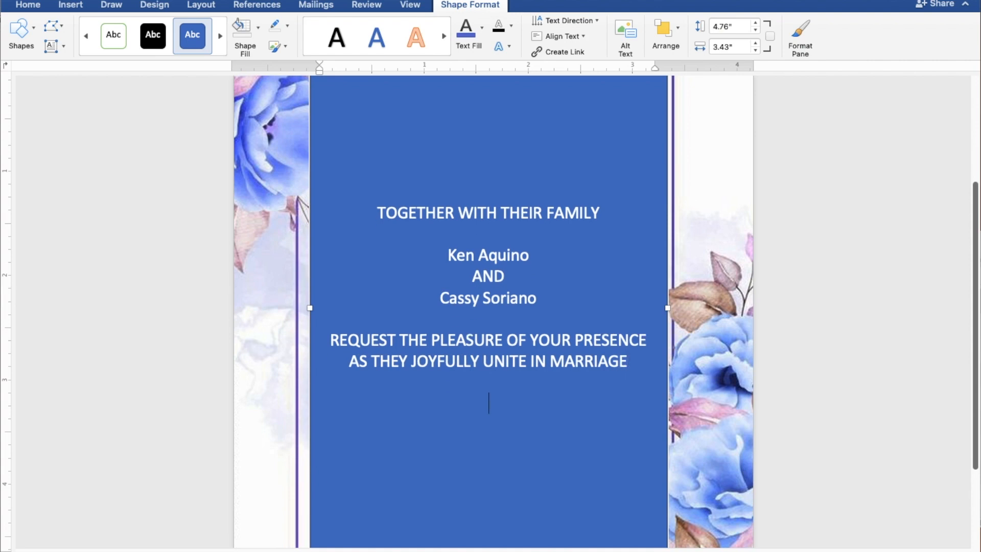
text(SUN)
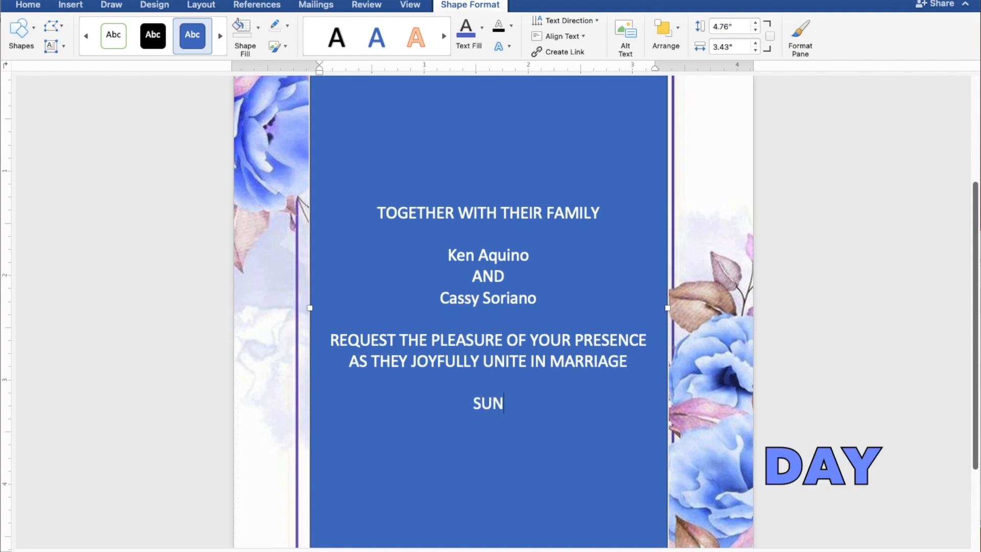
text(DAY)
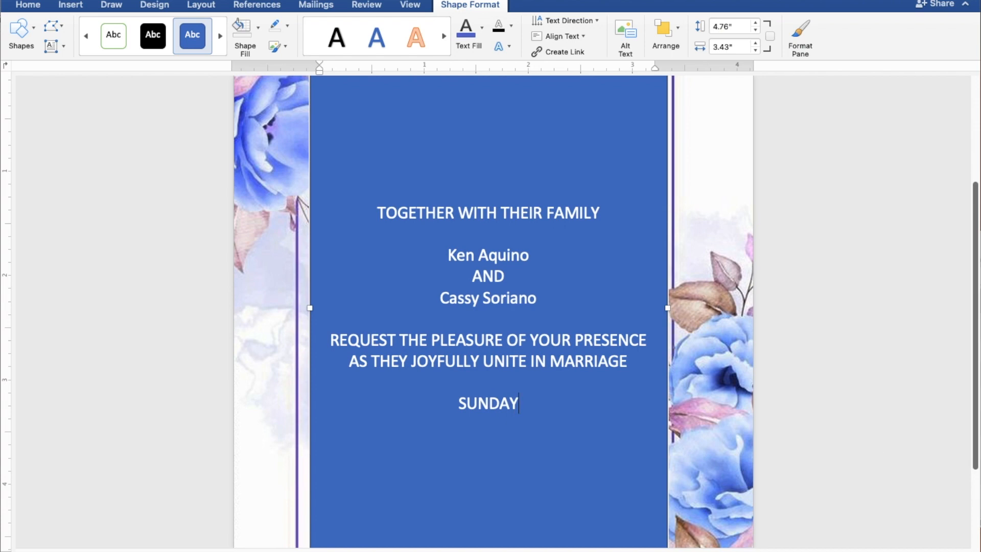
key(Return)
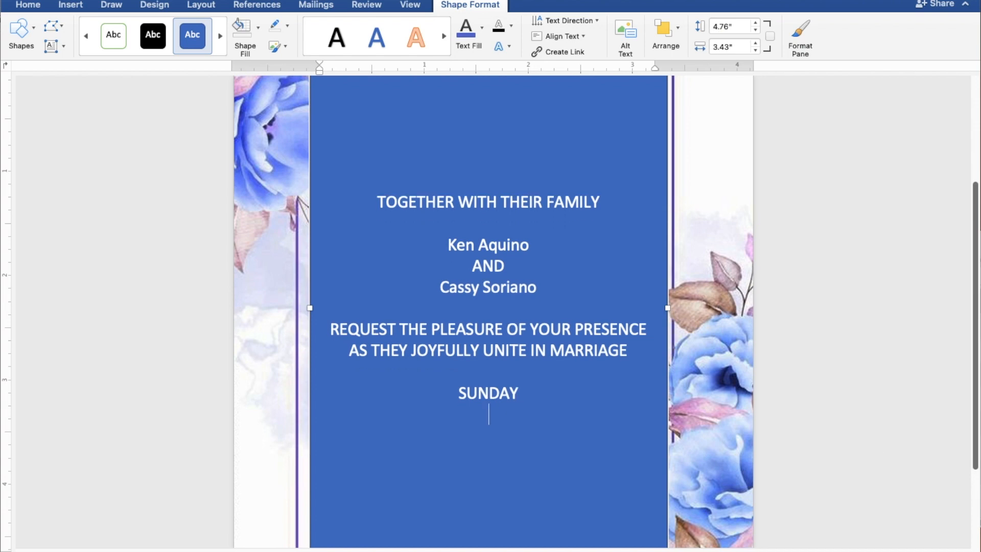
text(MAY 2)
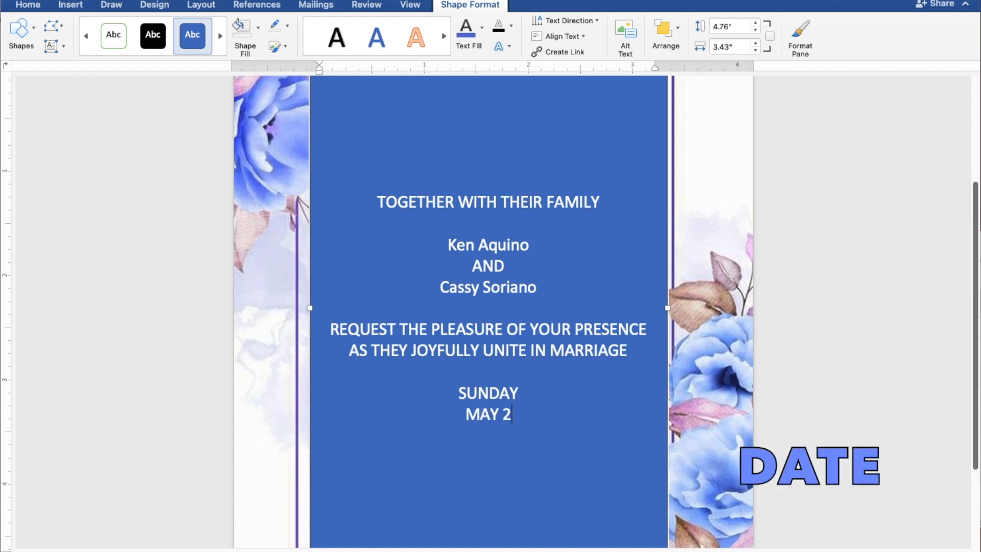
text(8, 2023)
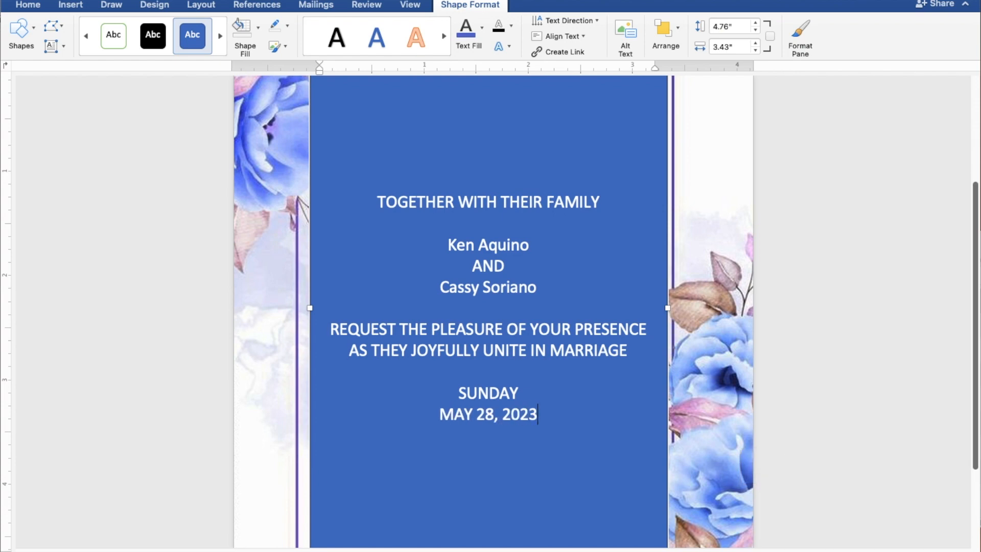
key(Return)
text(10)
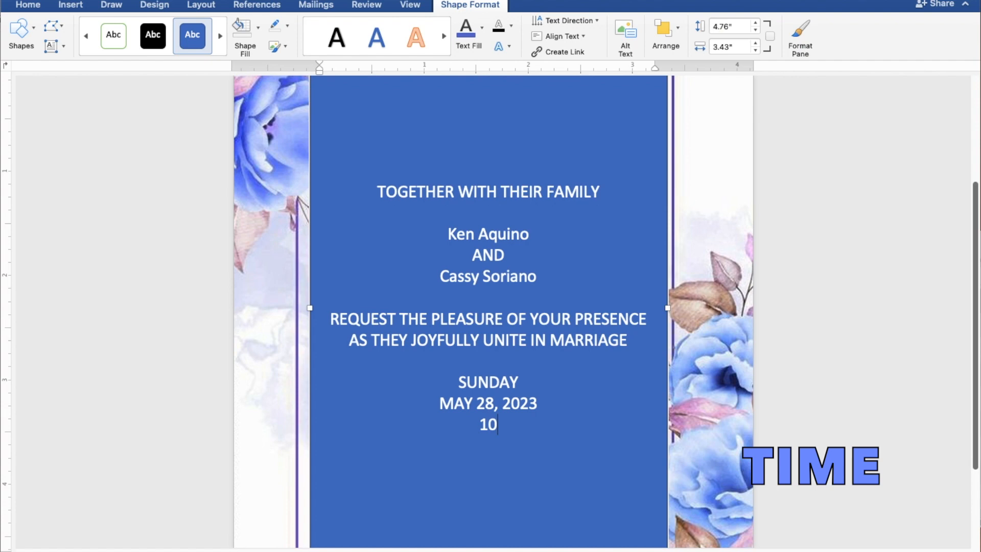
text(:00 IN THE MORNING)
key(Return)
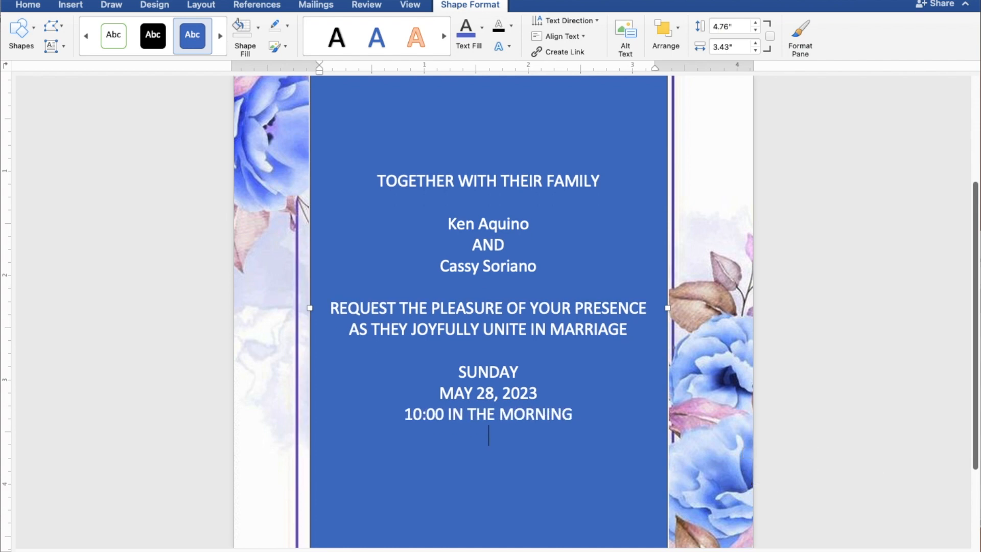
Step: Add the venue lines 'ST. THOMAS AQUINAS PARISH CHURCH' and 'MANGALDAN, PANGASINAN'
text(ST.)
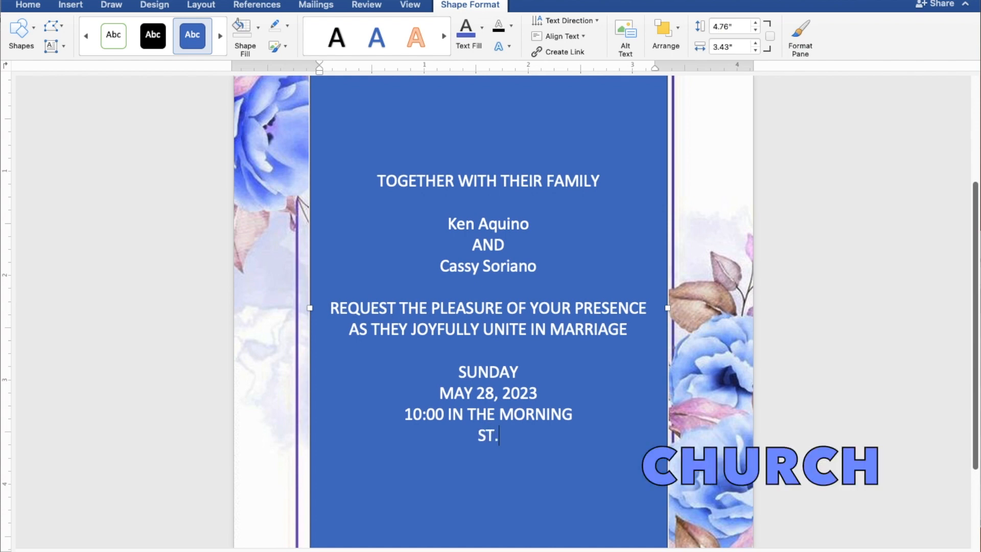
text( THOM)
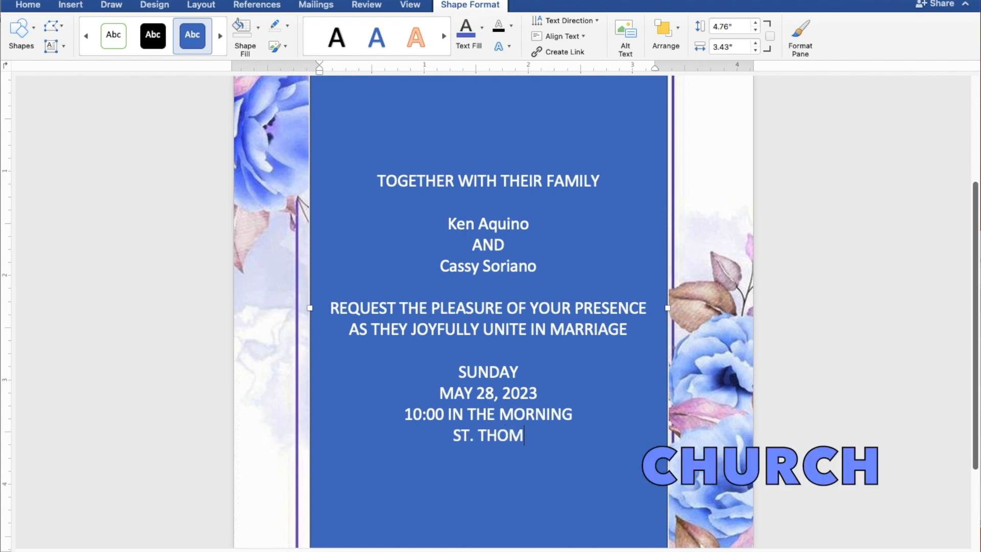
text(AS AQ)
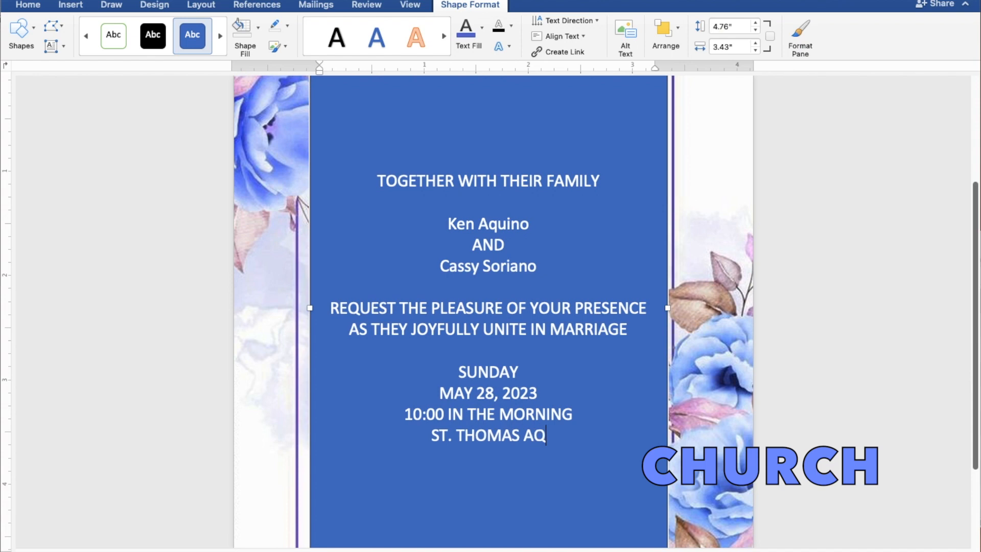
text(UINA)
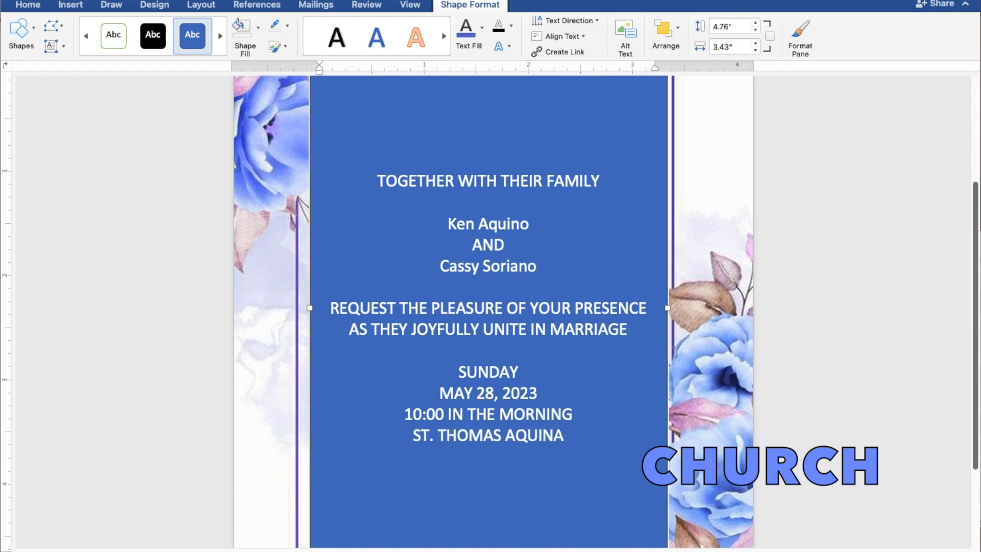
text(S PA)
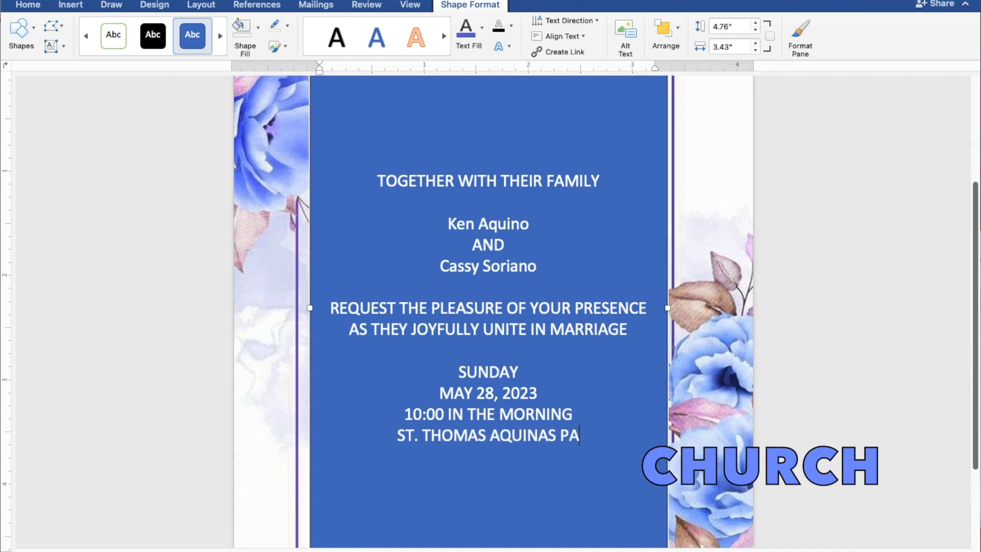
text(RISH CHURCH)
key(Return)
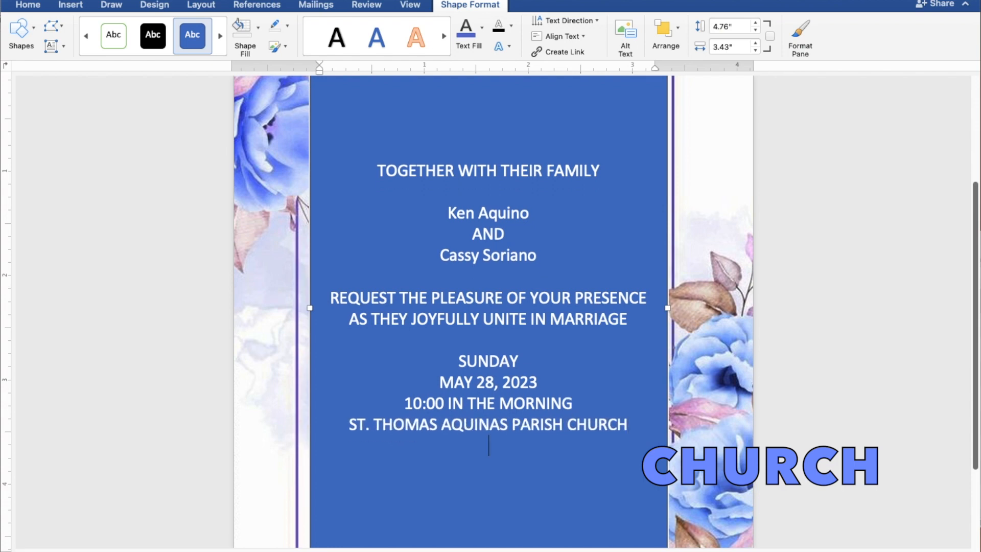
text(MANGA)
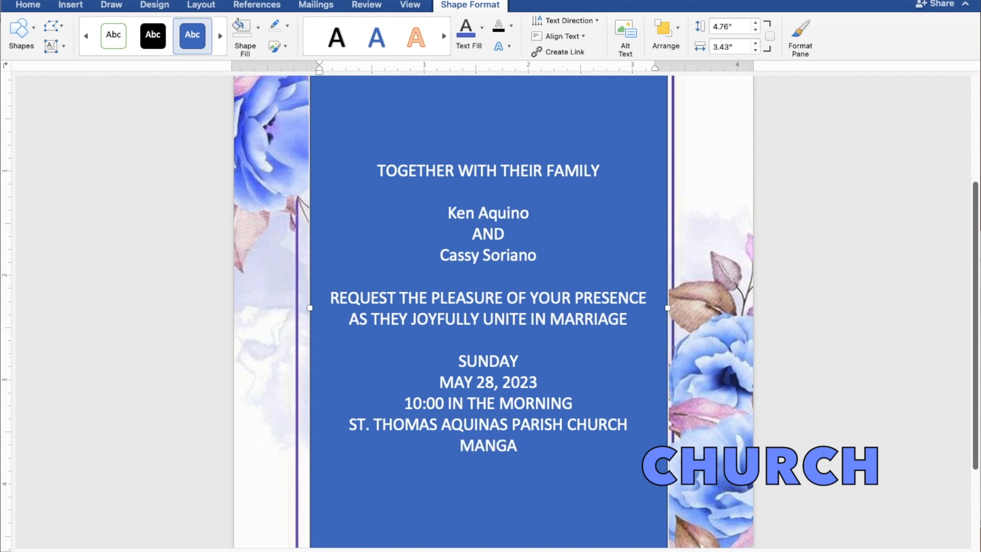
text(LDAN, P)
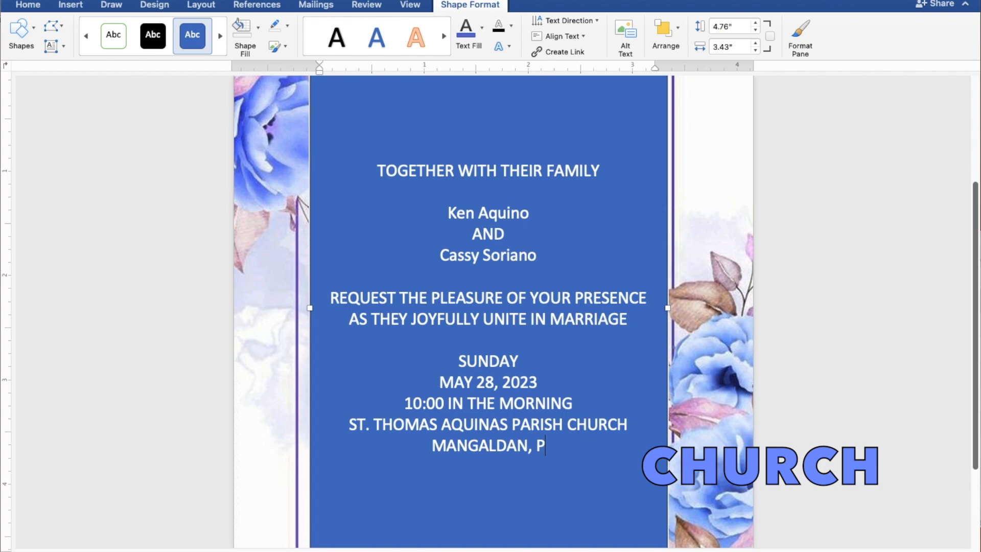
text(ANGASINAN)
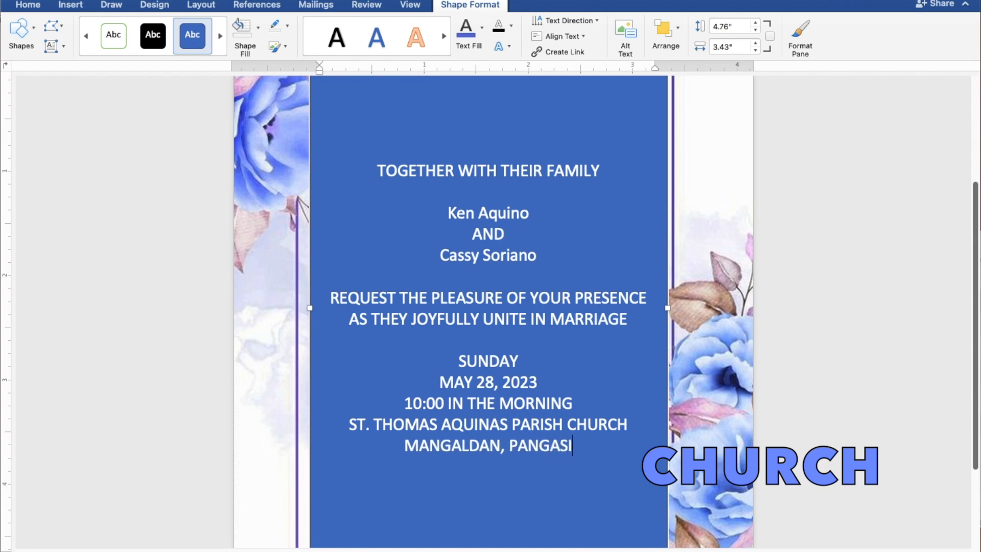
key(Return)
key(Return)
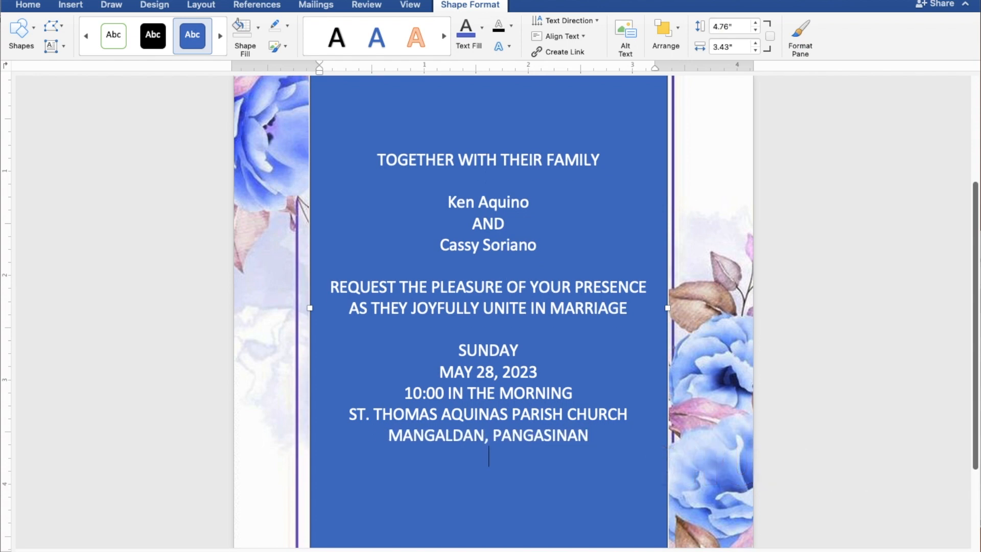
Step: Type the closing line 'Reception to follow' and select all the invitation text
text(Reception)
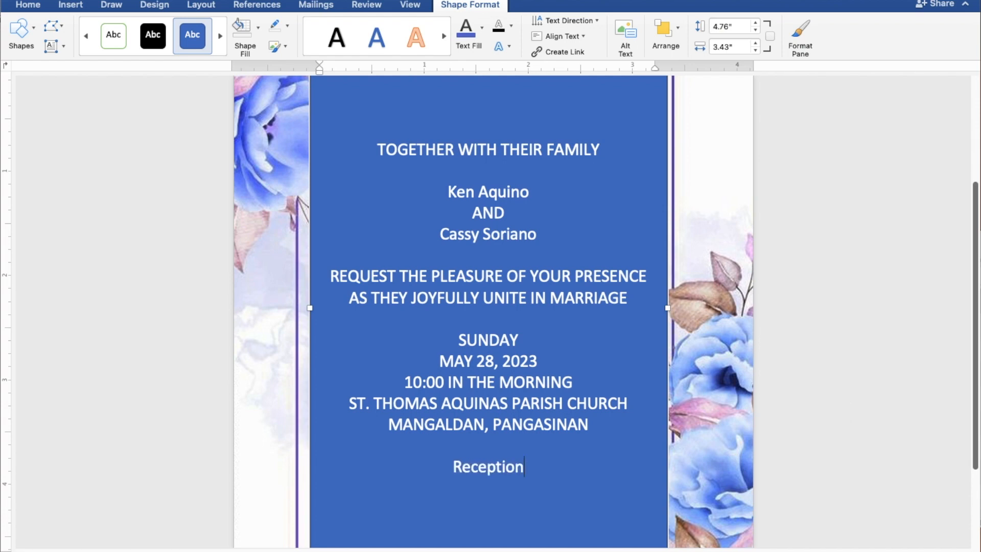
text( to follow)
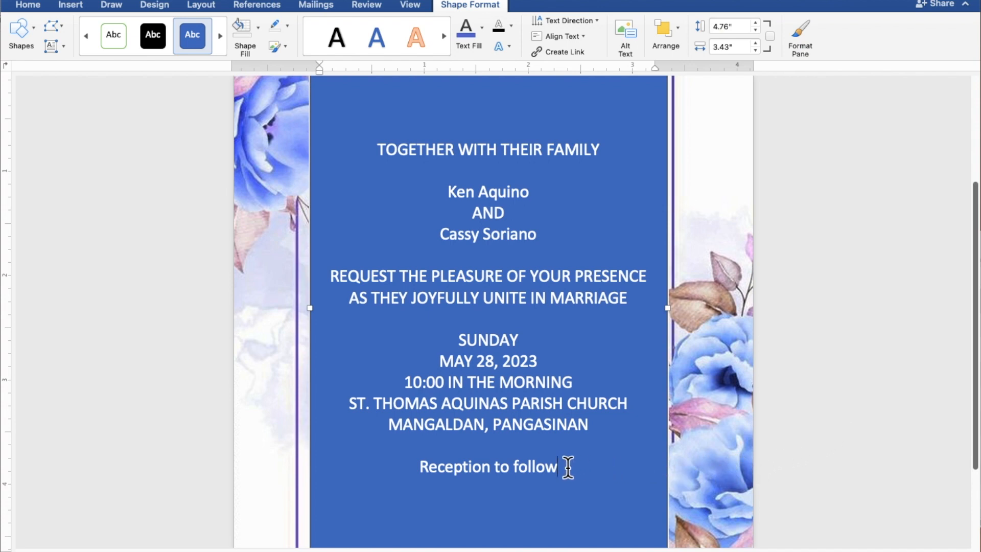
drag(558, 460, 376, 153)
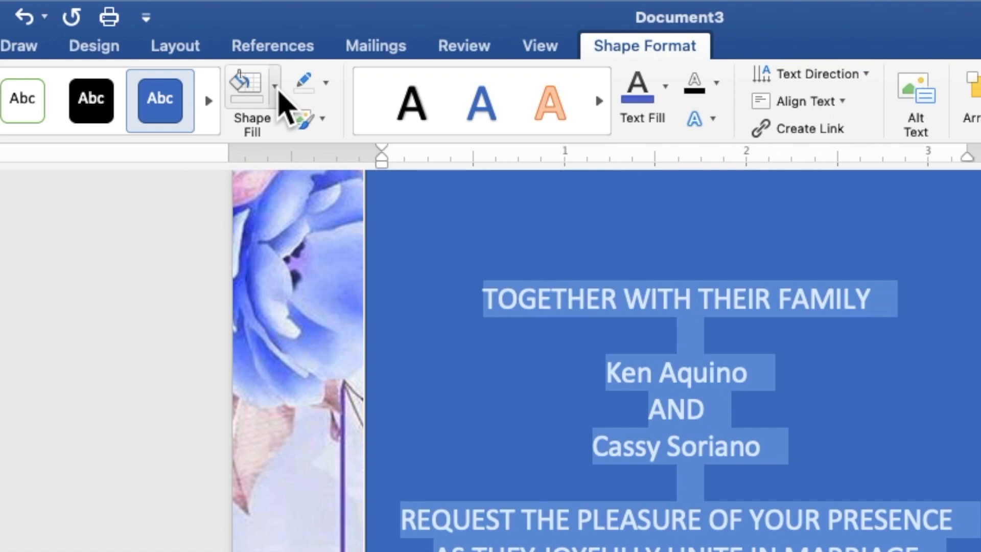
Step: Give the text box No Fill and No Outline, and make the invitation text black
click(276, 87)
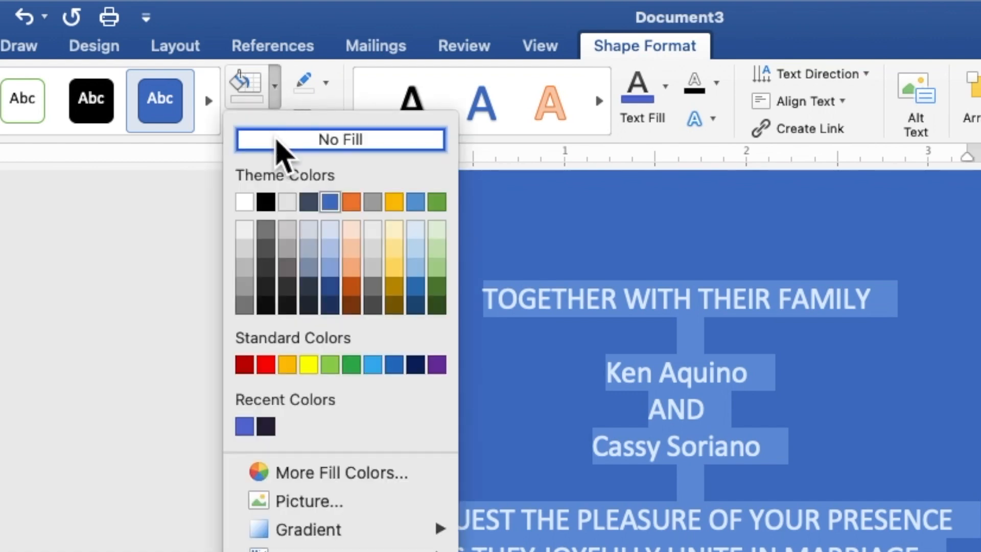
click(277, 139)
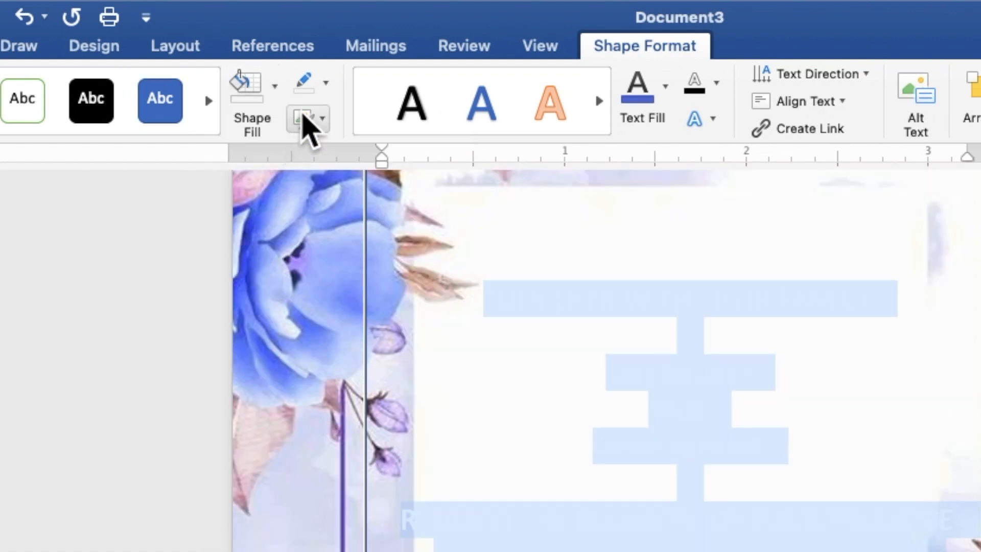
click(325, 91)
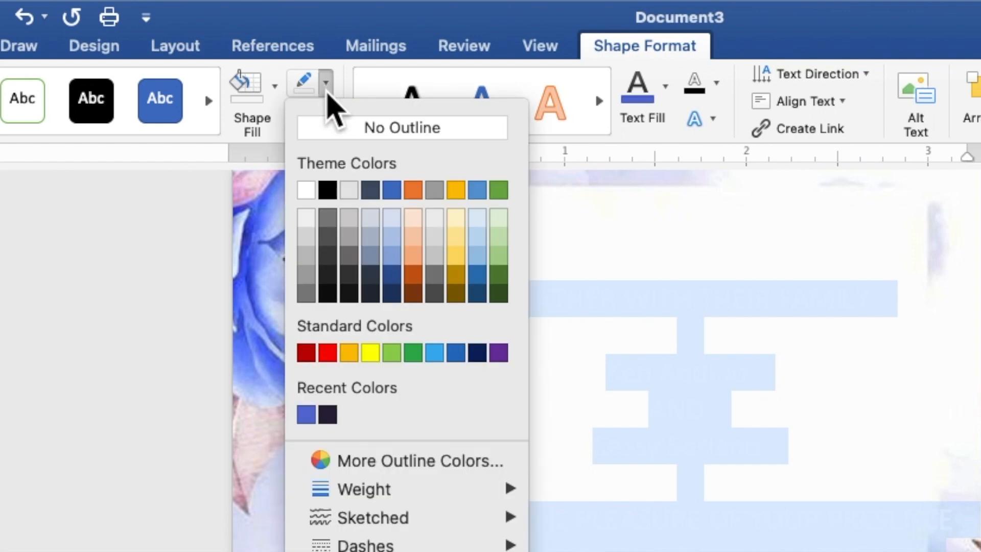
click(335, 127)
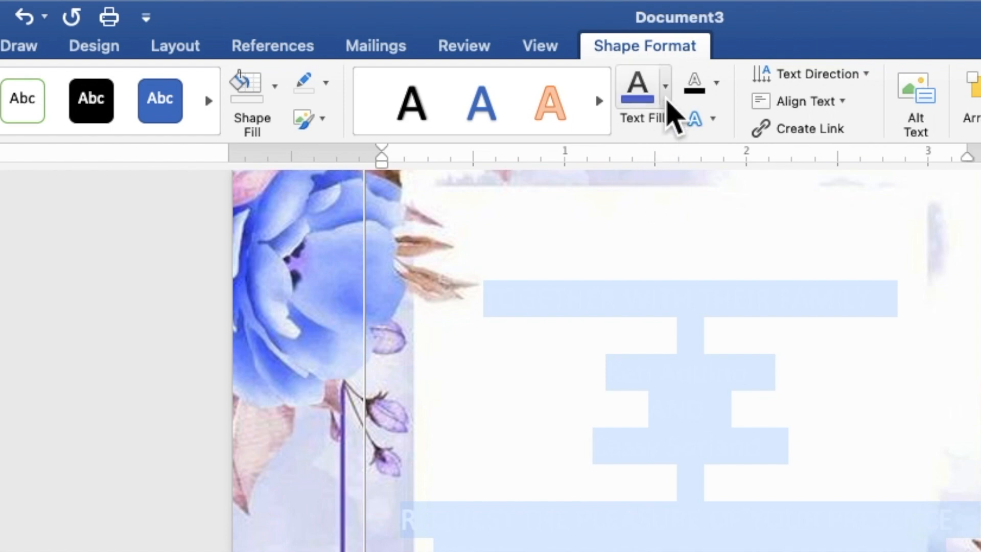
click(667, 97)
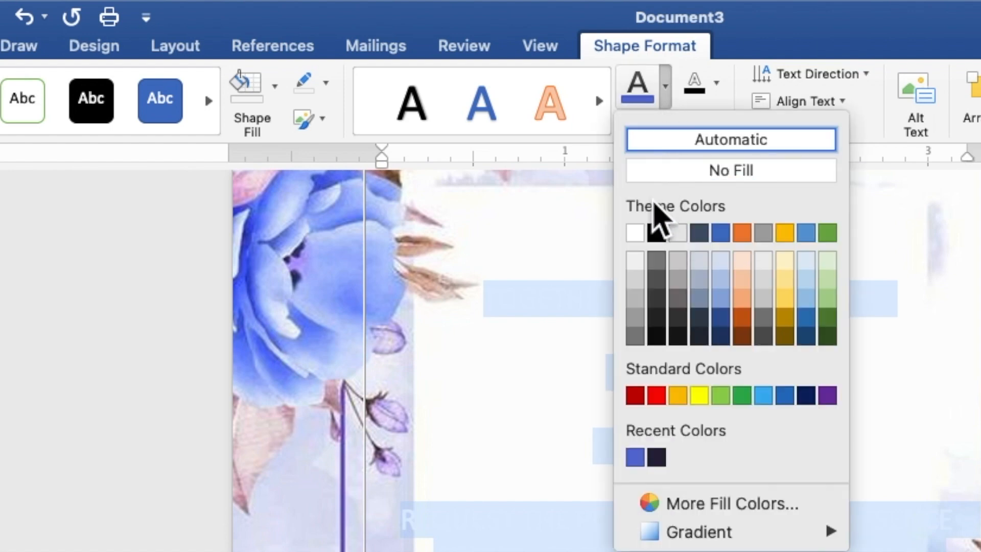
click(656, 234)
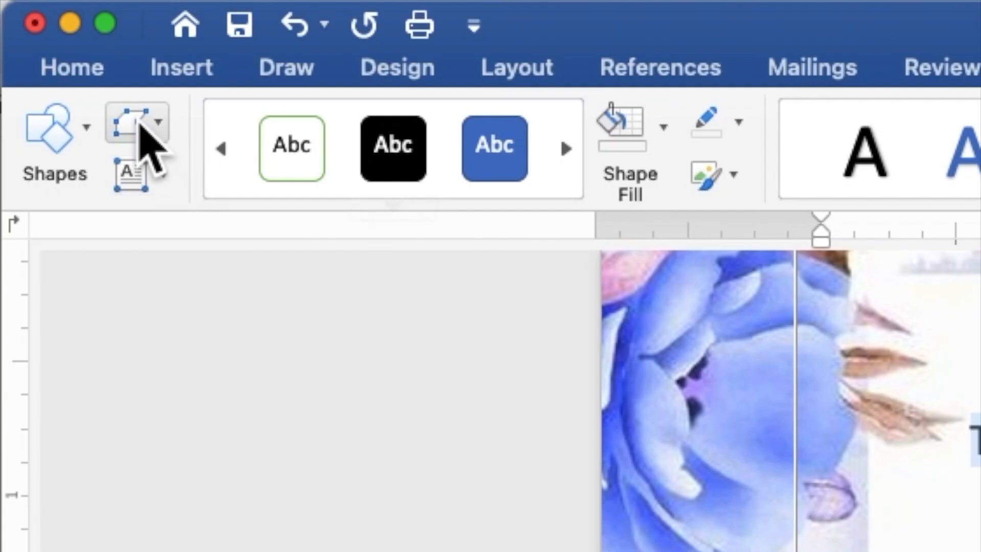
click(71, 68)
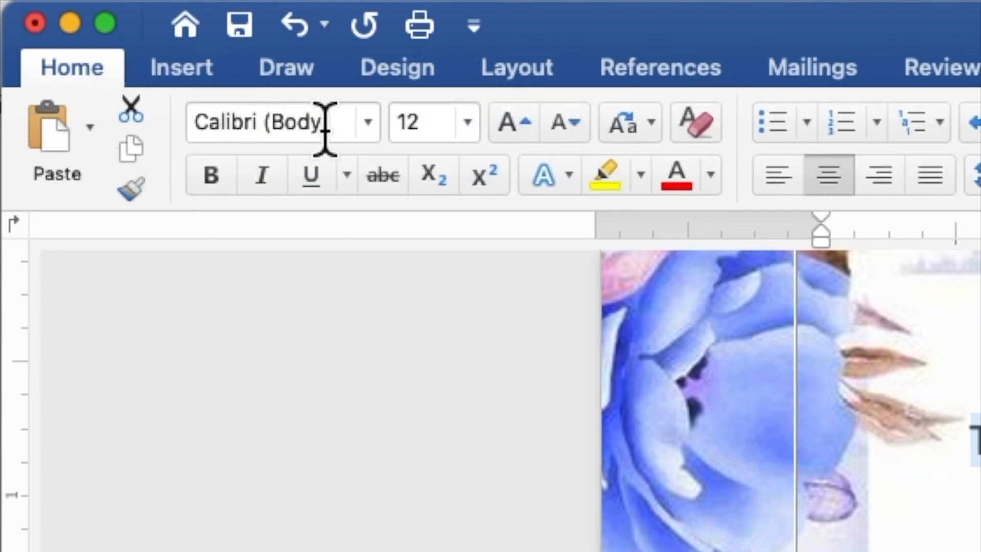
Step: Change the invitation text to Times New Roman, size 9
click(368, 124)
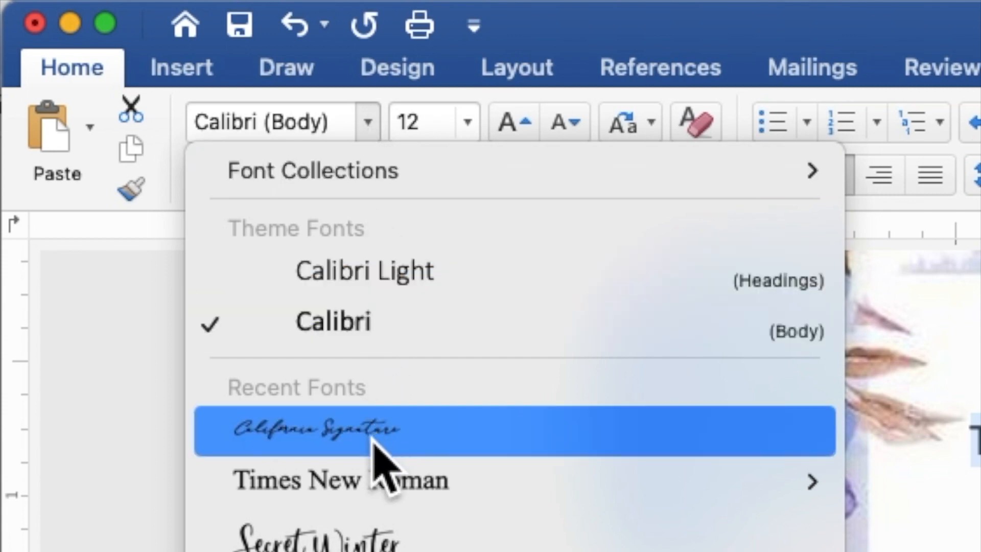
click(382, 496)
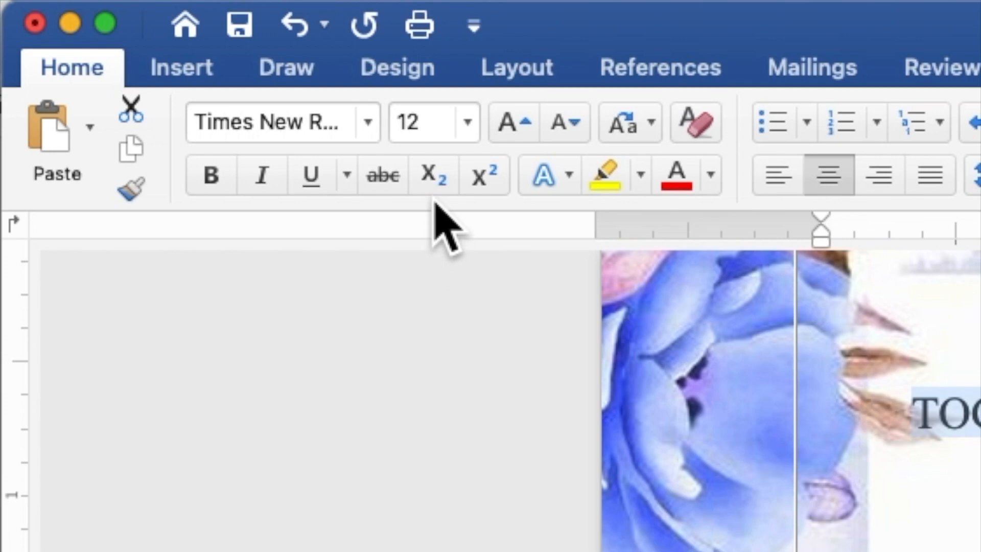
drag(437, 123, 396, 134)
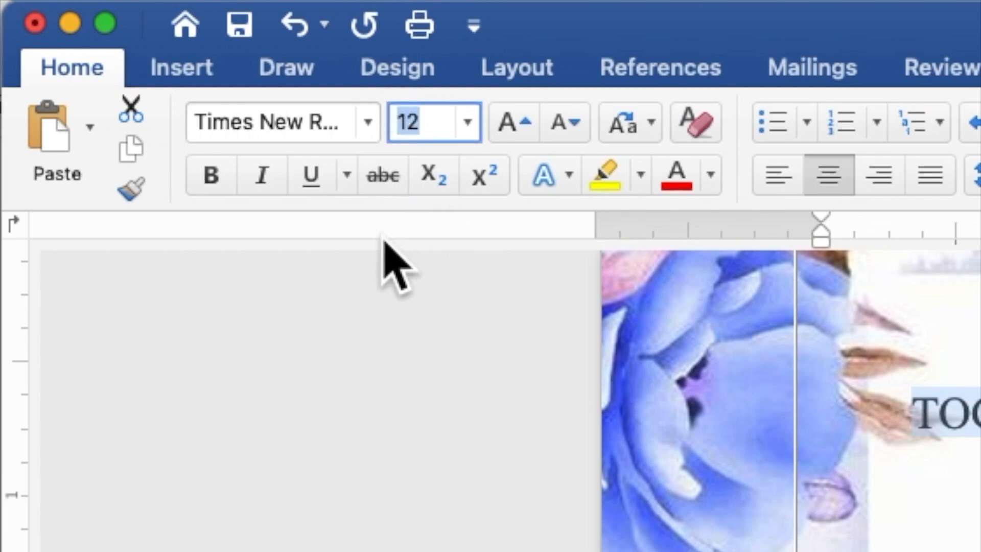
text(9)
key(Return)
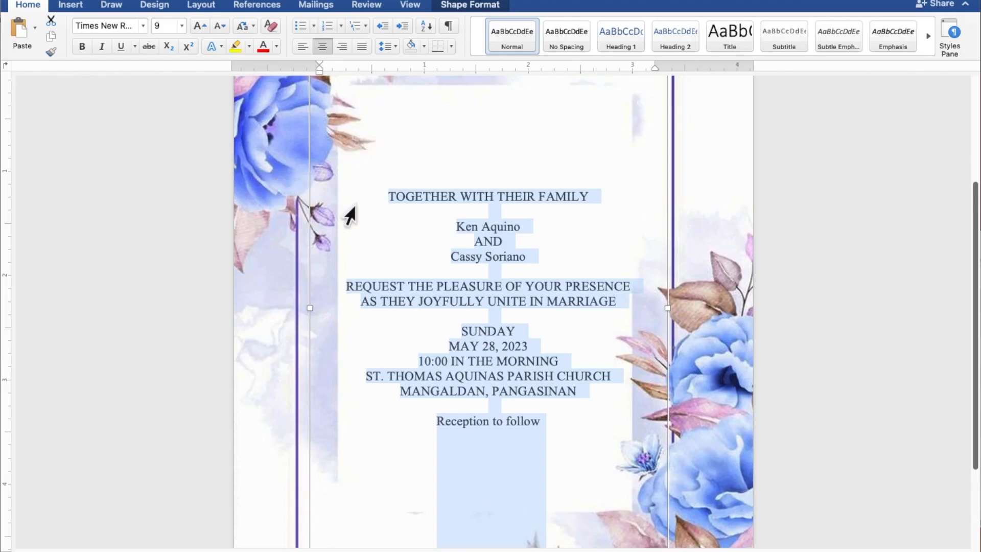
click(518, 223)
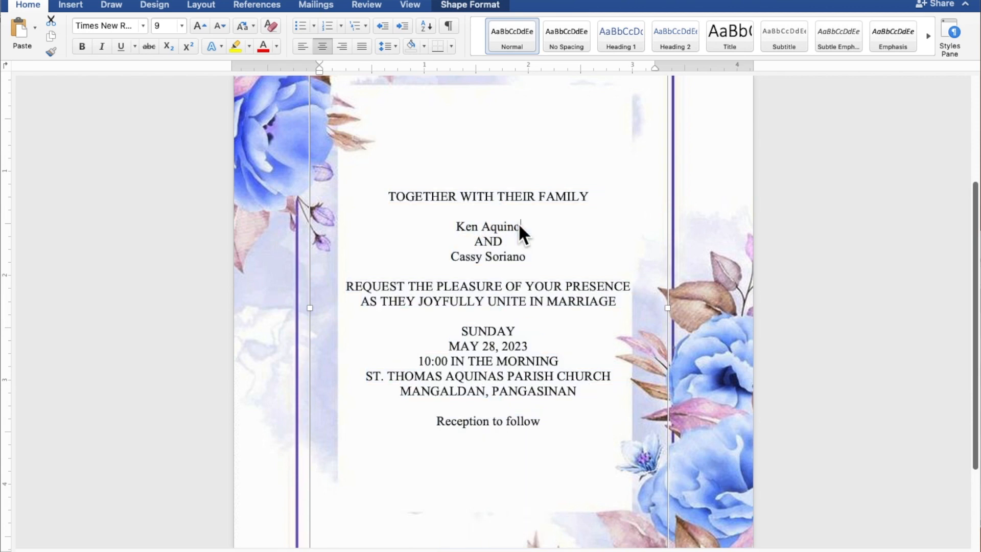
drag(524, 225, 466, 226)
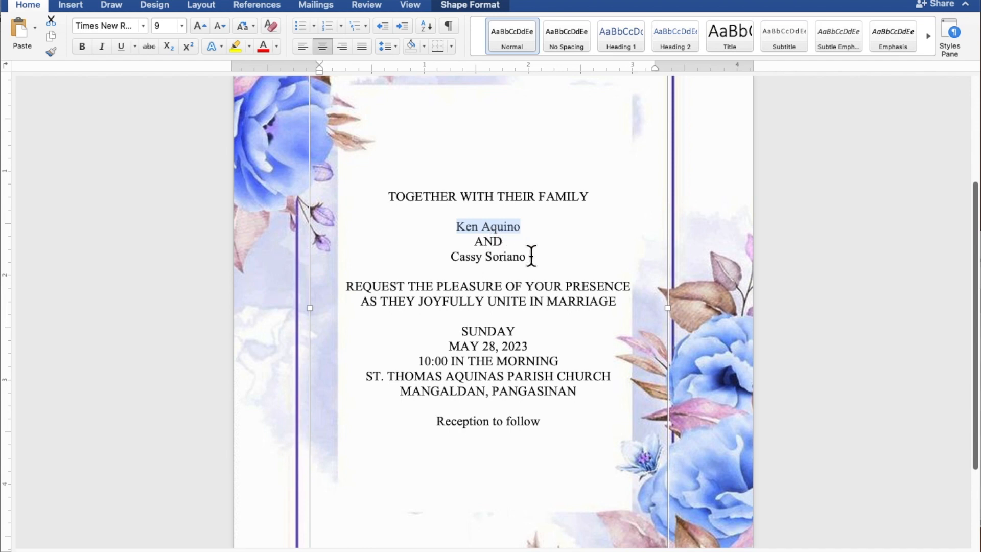
drag(531, 255, 467, 255)
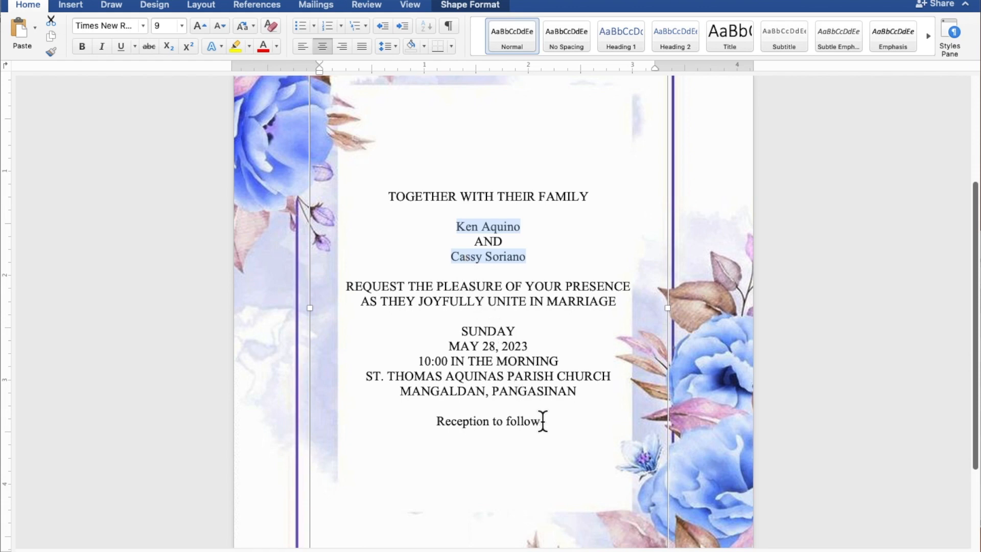
drag(543, 421, 477, 422)
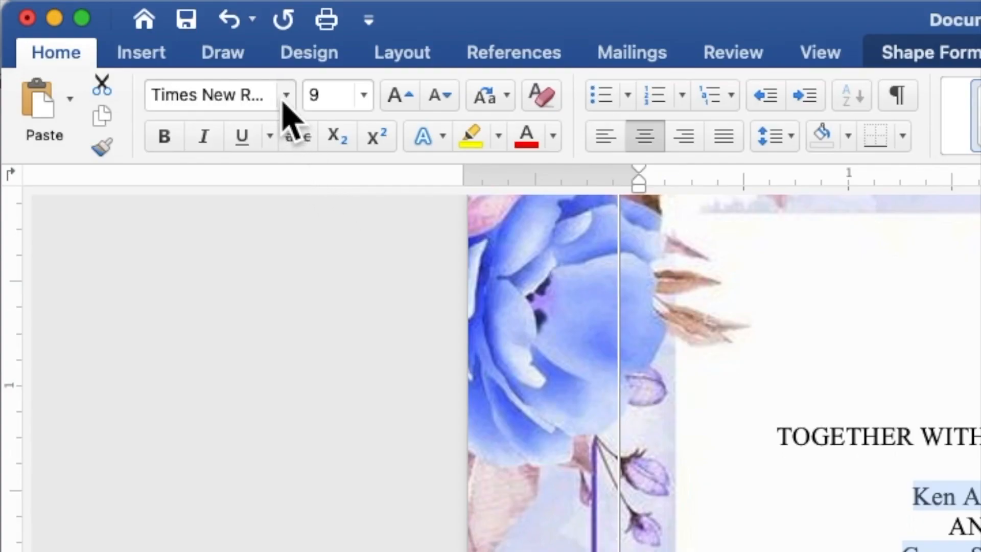
Step: Give the selected names and closing line California Signature font, size 20, in the recent blue colour
click(287, 95)
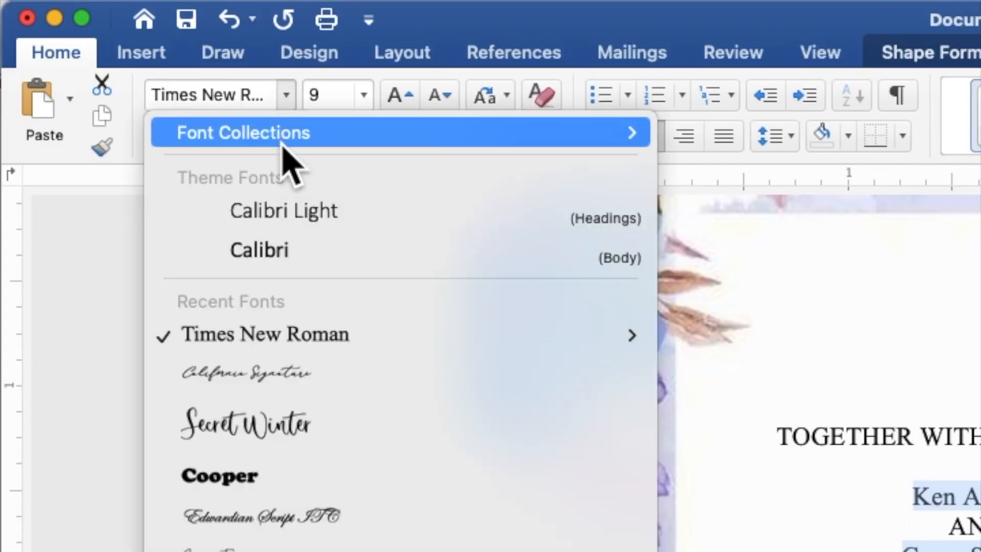
click(289, 380)
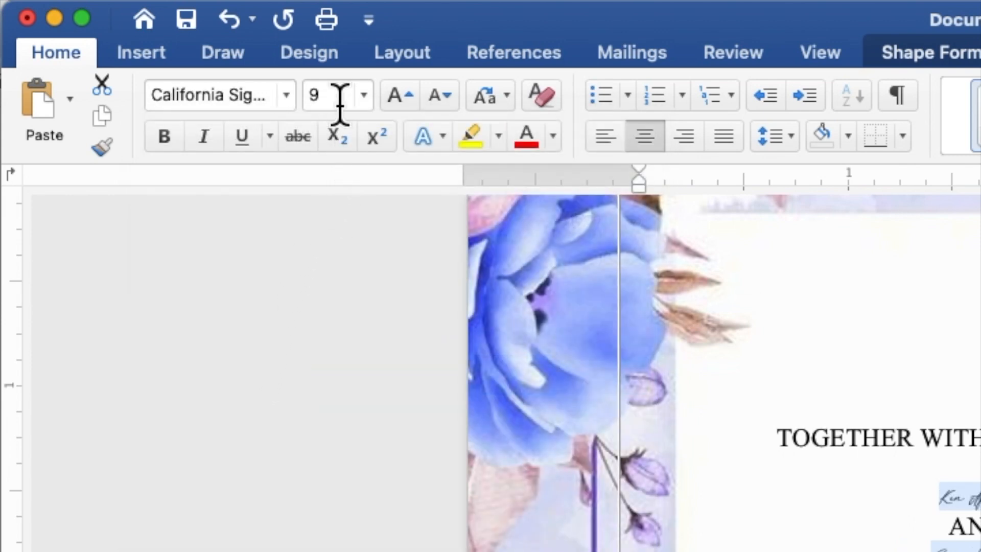
click(316, 95)
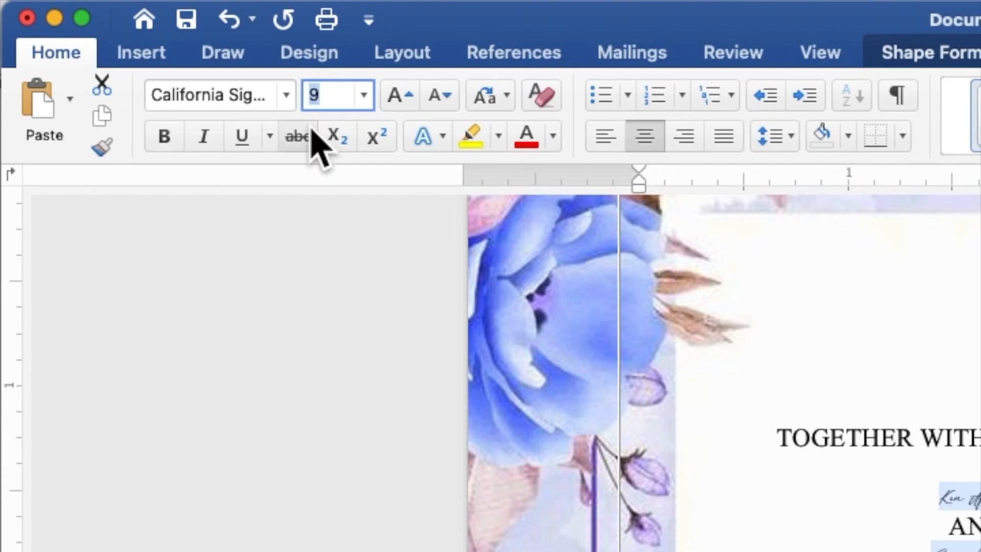
text(2)
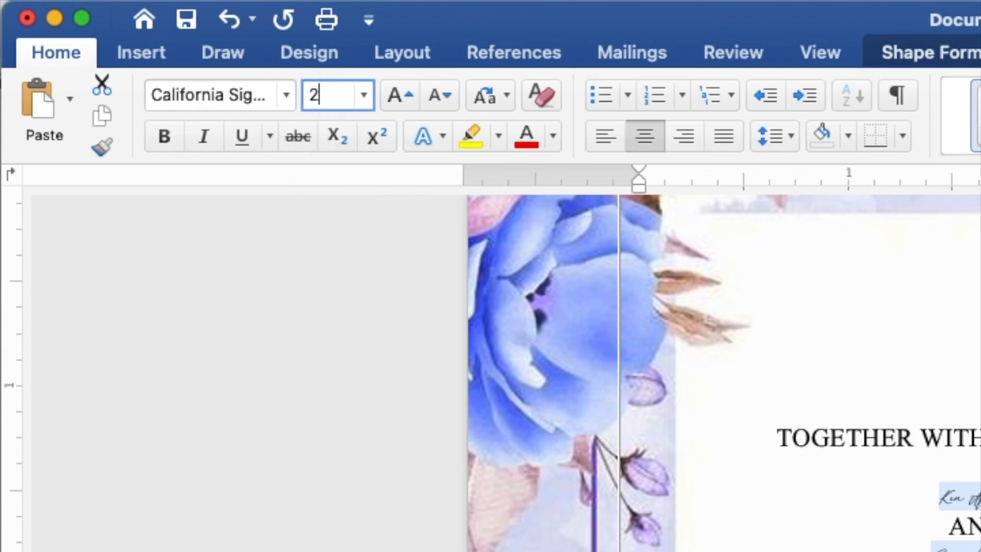
text(0)
key(Return)
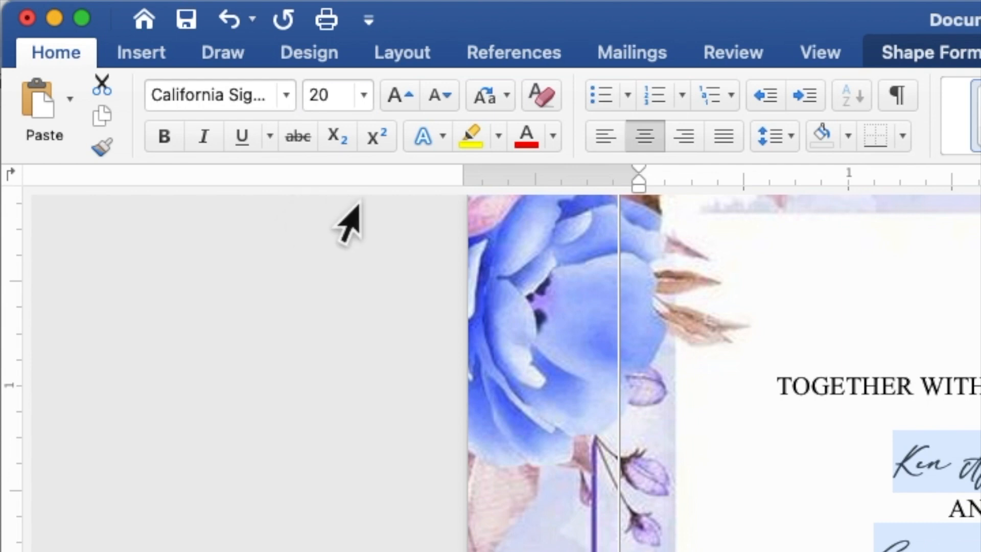
click(558, 145)
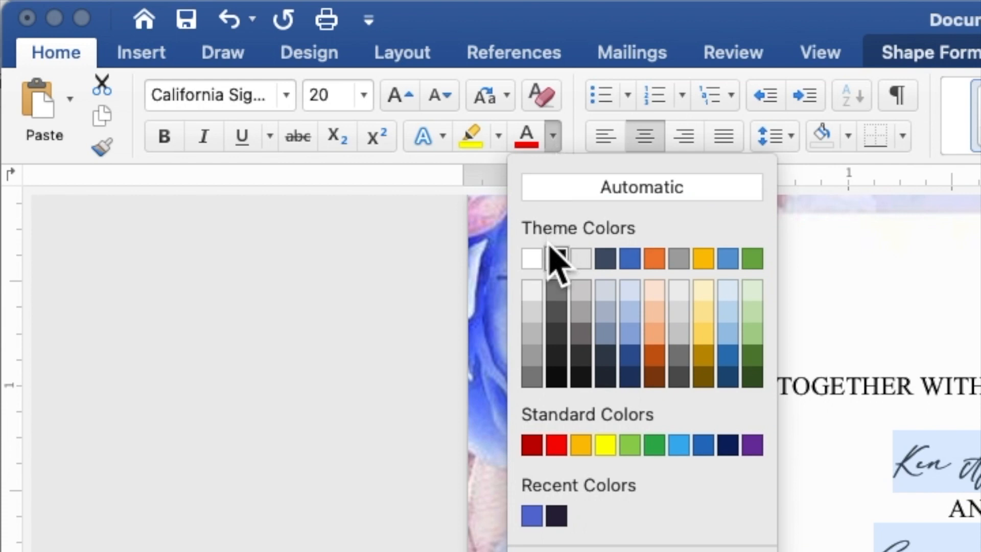
click(534, 515)
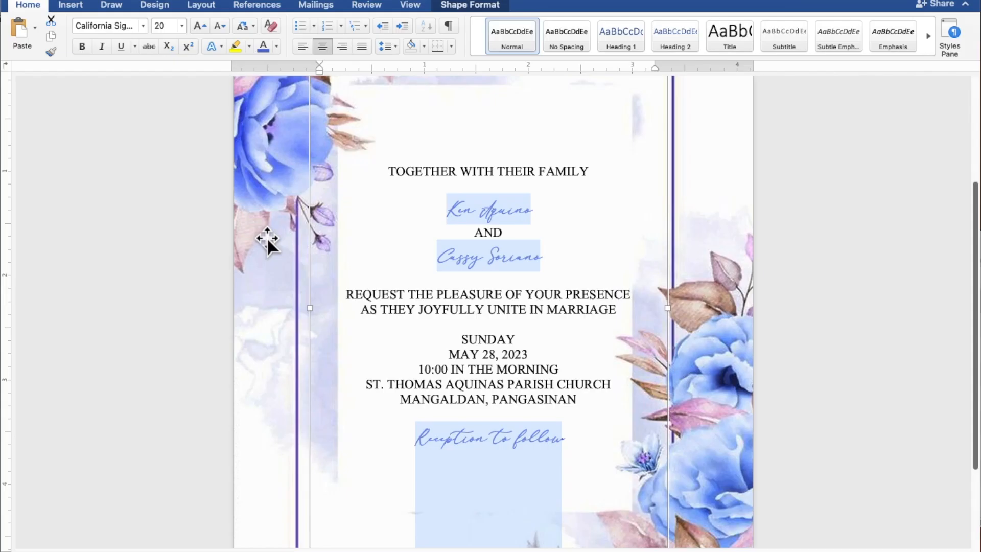
click(508, 251)
drag(550, 256, 478, 256)
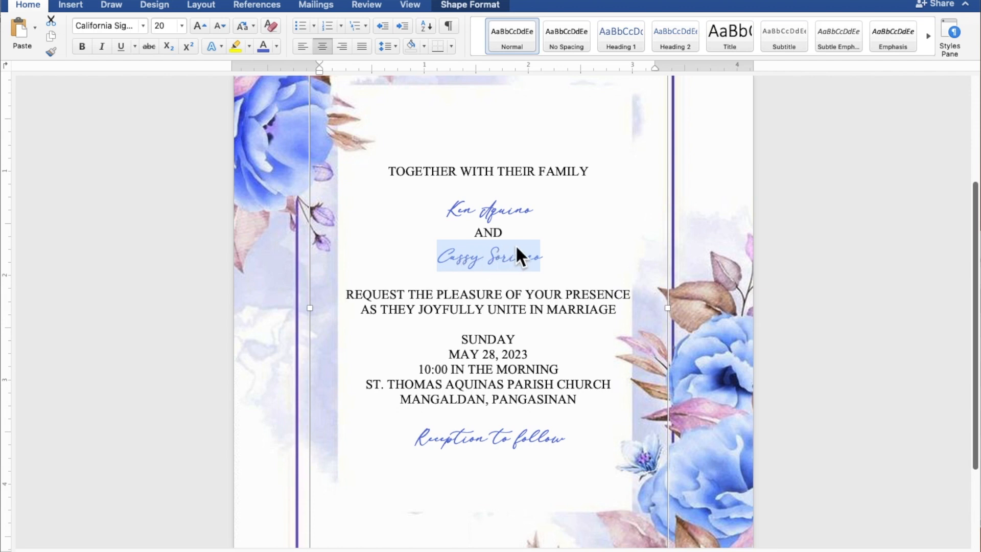
drag(541, 208, 457, 210)
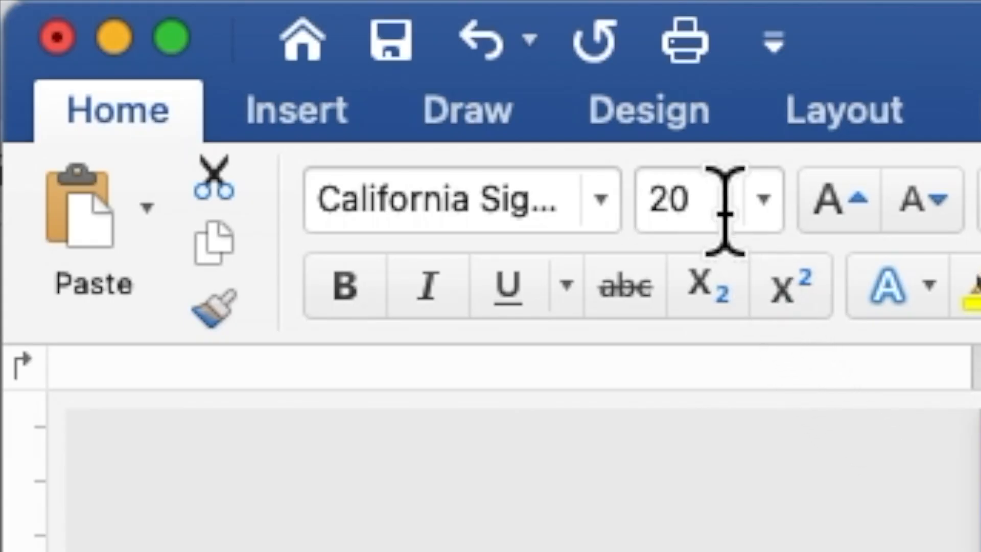
click(171, 25)
double_click(716, 198)
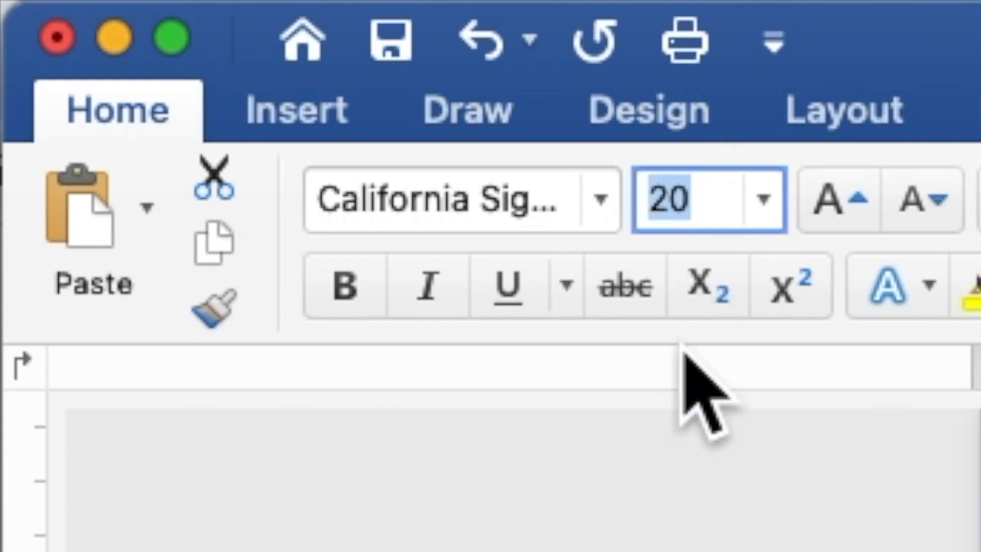
text(40)
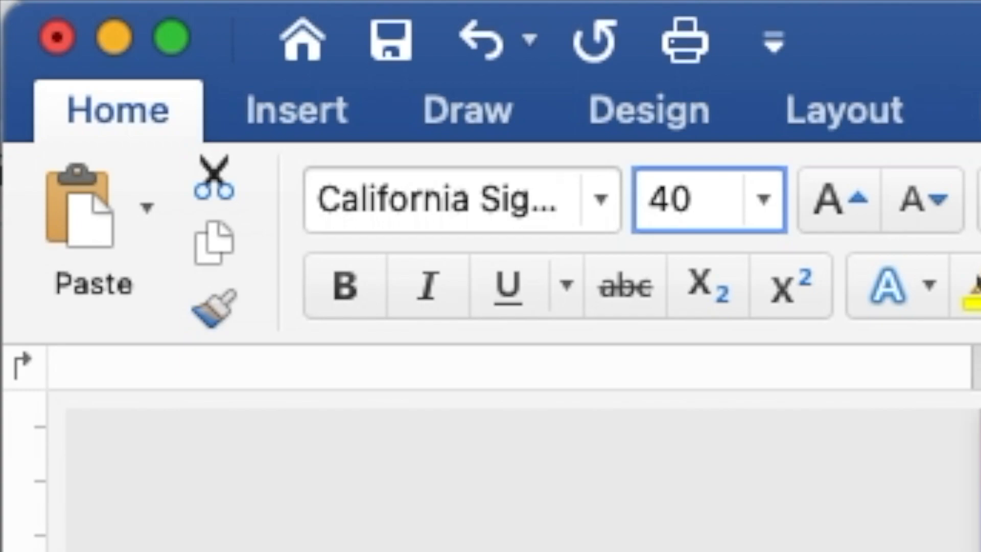
key(Return)
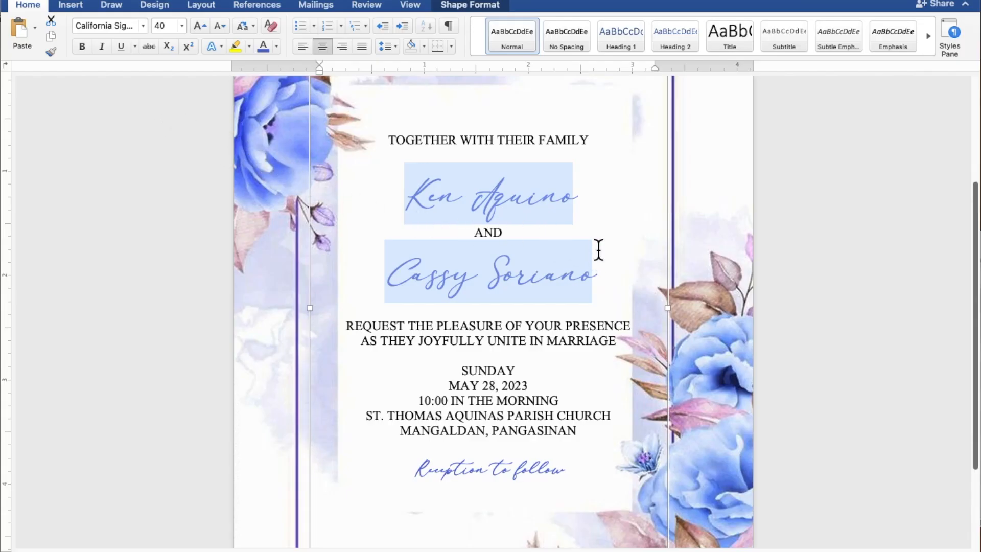
Step: Zoom out and drag the invitation text box's bottom edge up to shorten it
scroll(608, 251, down, 5)
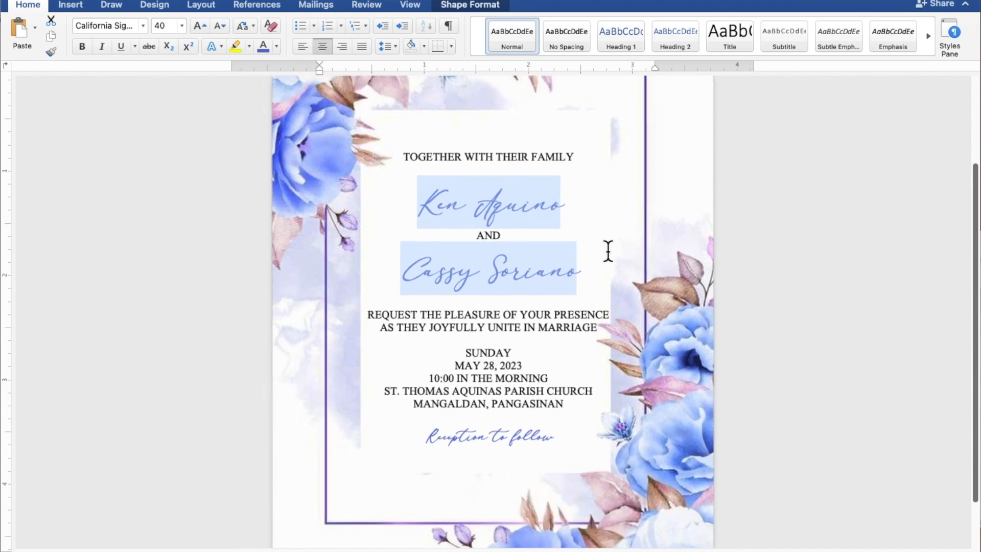
scroll(608, 251, down, 1)
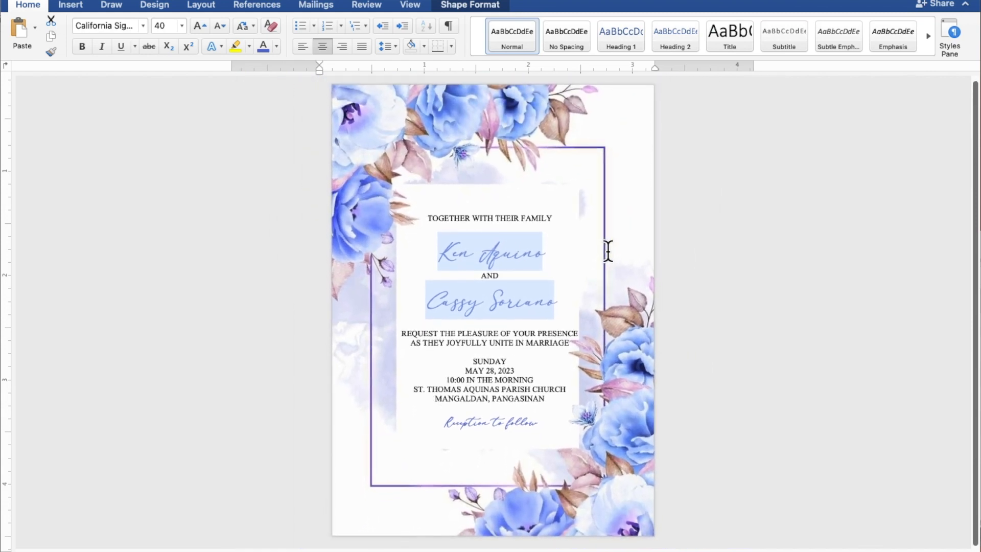
click(607, 250)
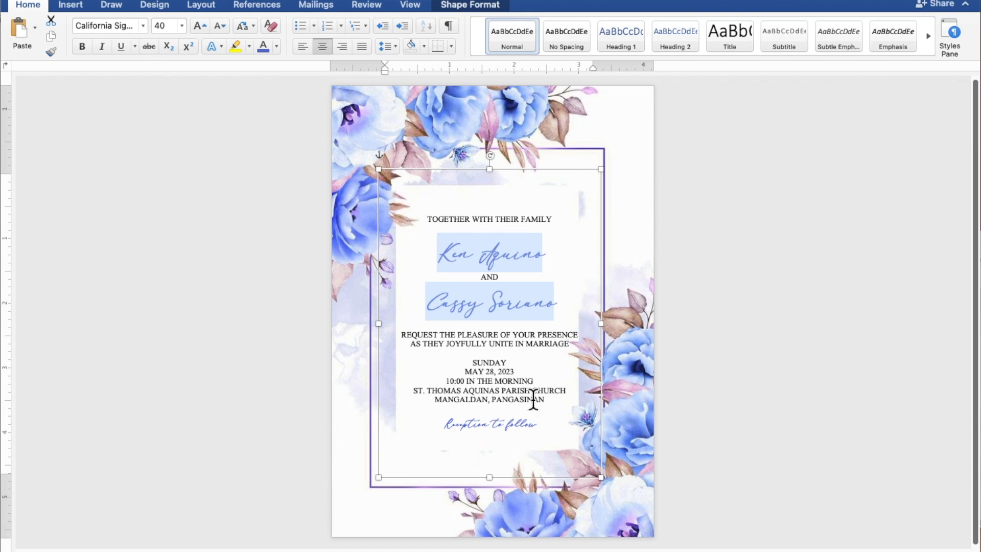
drag(492, 479, 492, 456)
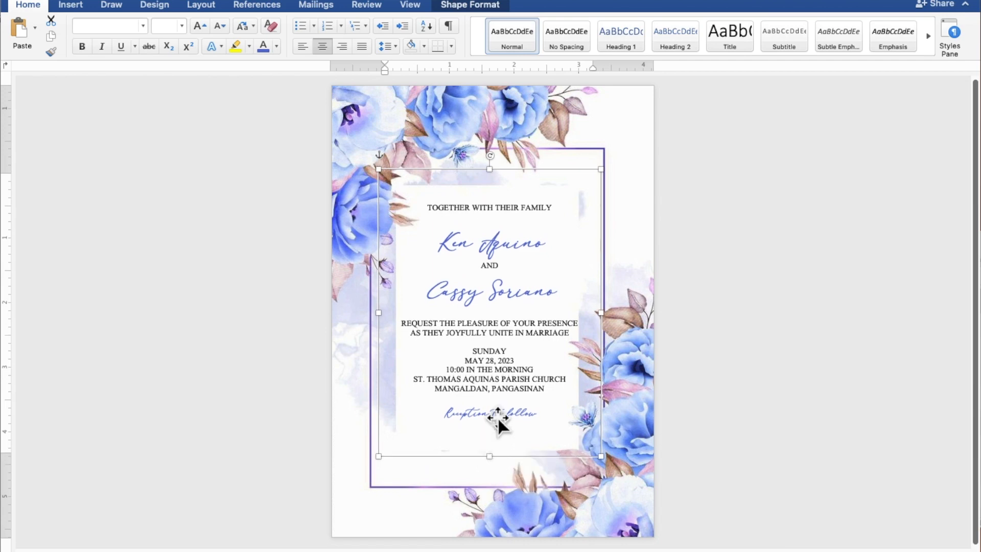
Step: Add blank lines after TOGETHER WITH THEIR FAMILY, after the second name, and before 'Reception to follow'
click(506, 216)
key(Return)
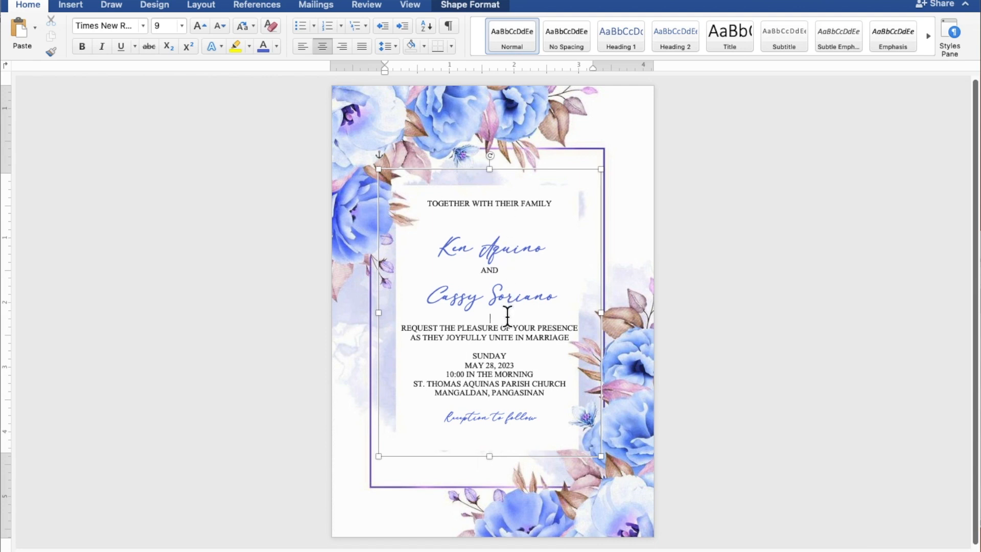
key(Return)
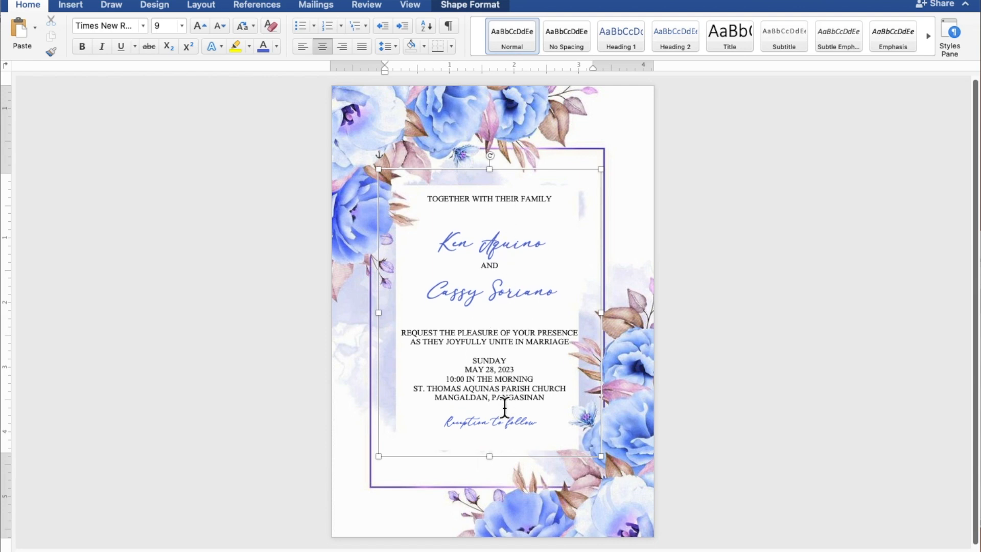
key(Return)
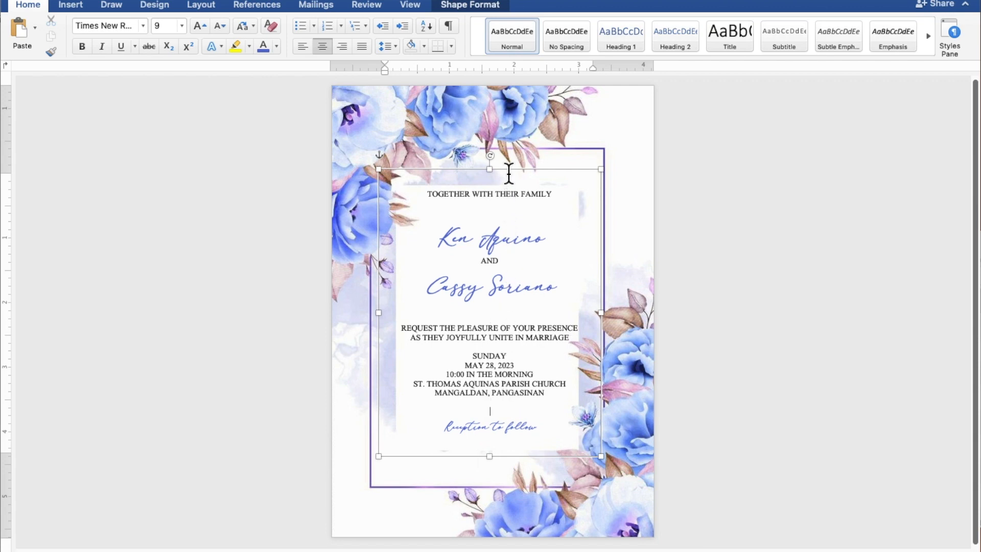
Step: Lower the text box's top edge slightly and nudge the box left, then deselect it
click(491, 170)
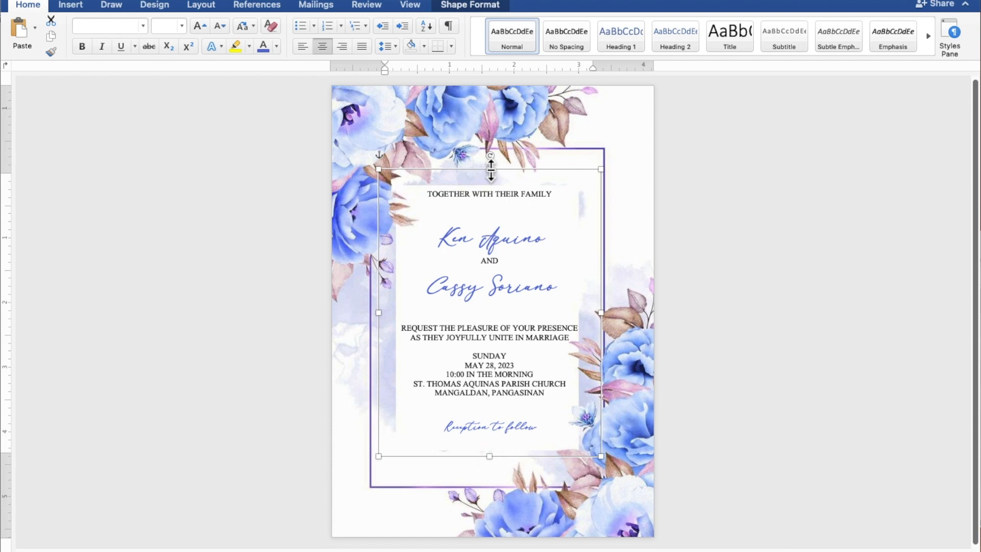
drag(491, 170, 490, 183)
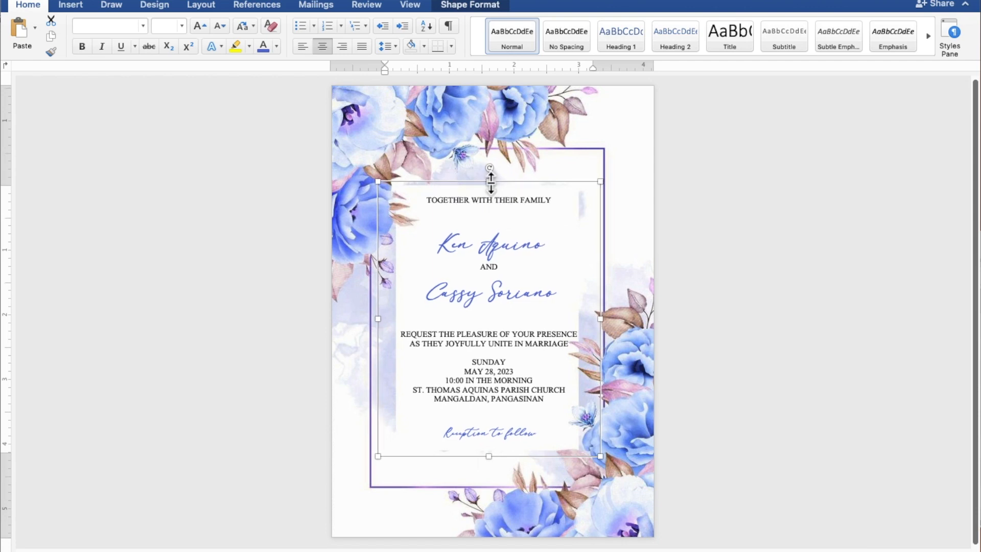
key(Left)
key(Left)
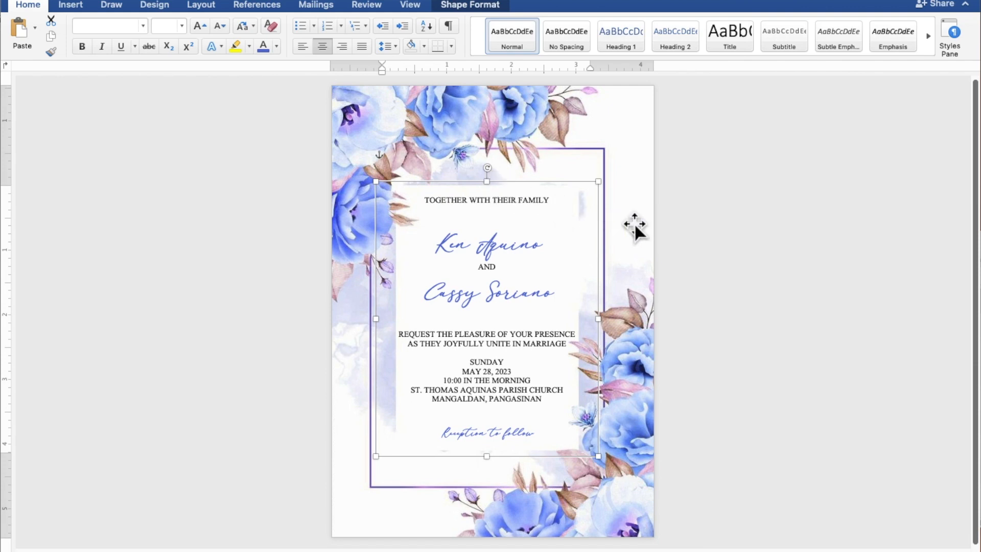
click(809, 226)
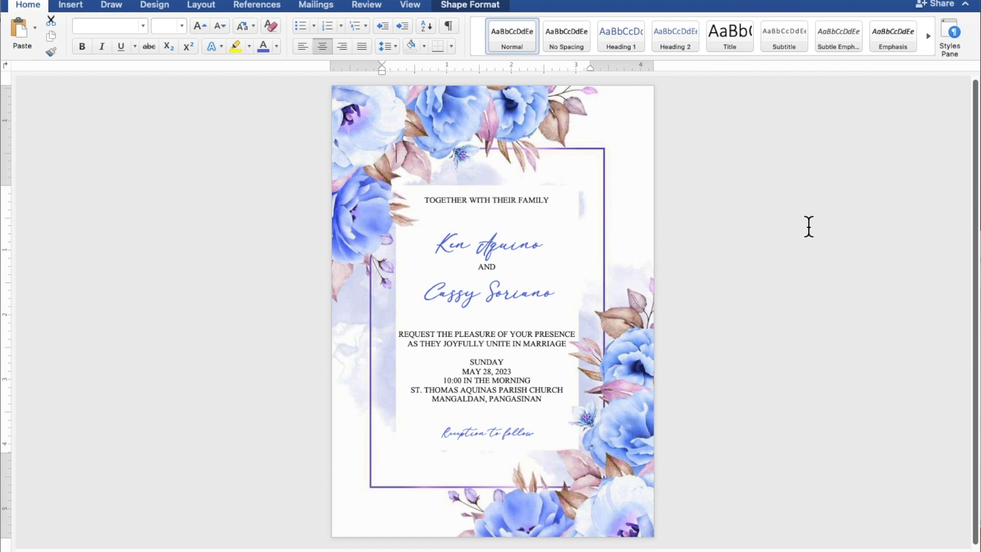